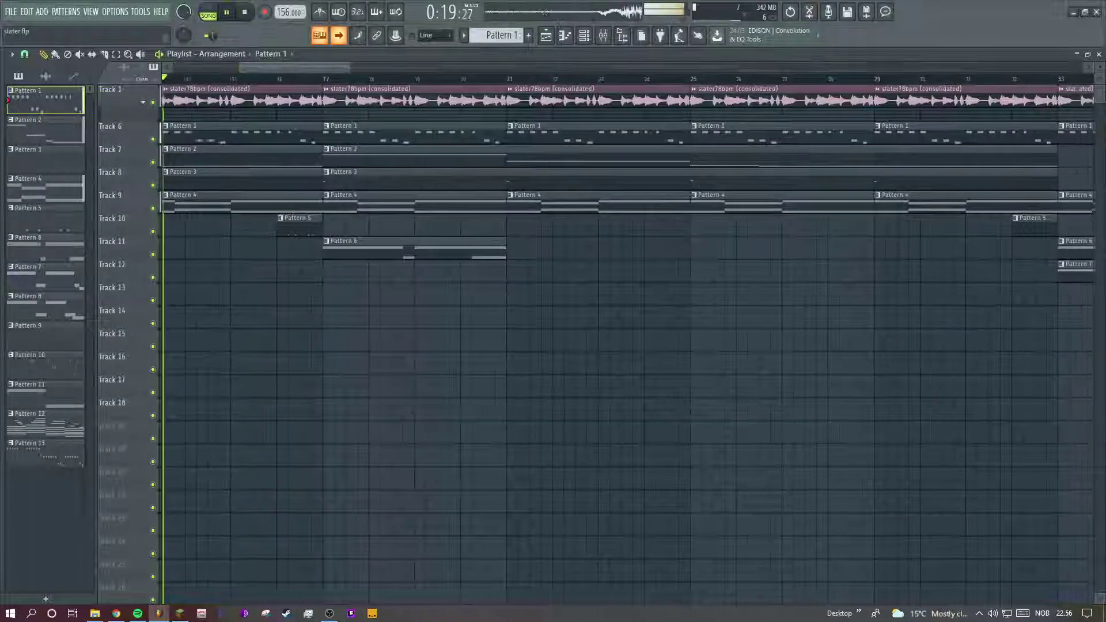
# Step: Stop the song playback and unfold the tracks grouped under Track 1 in the playlist
pyautogui.moveTo(1099, 68); pyautogui.dragTo(1099, 56)
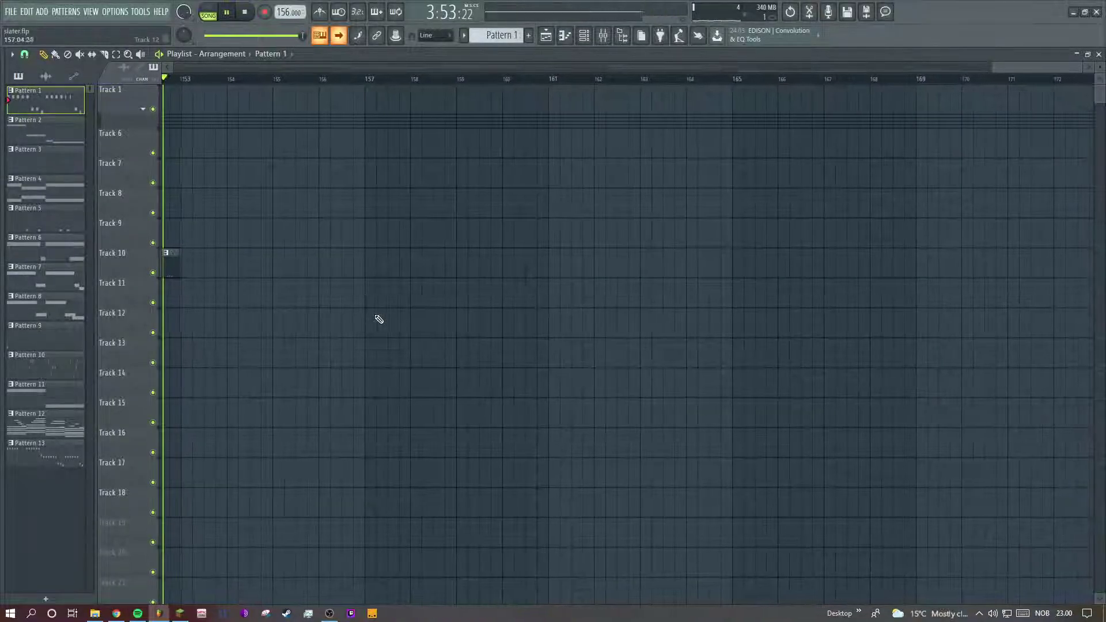
pyautogui.press('space')
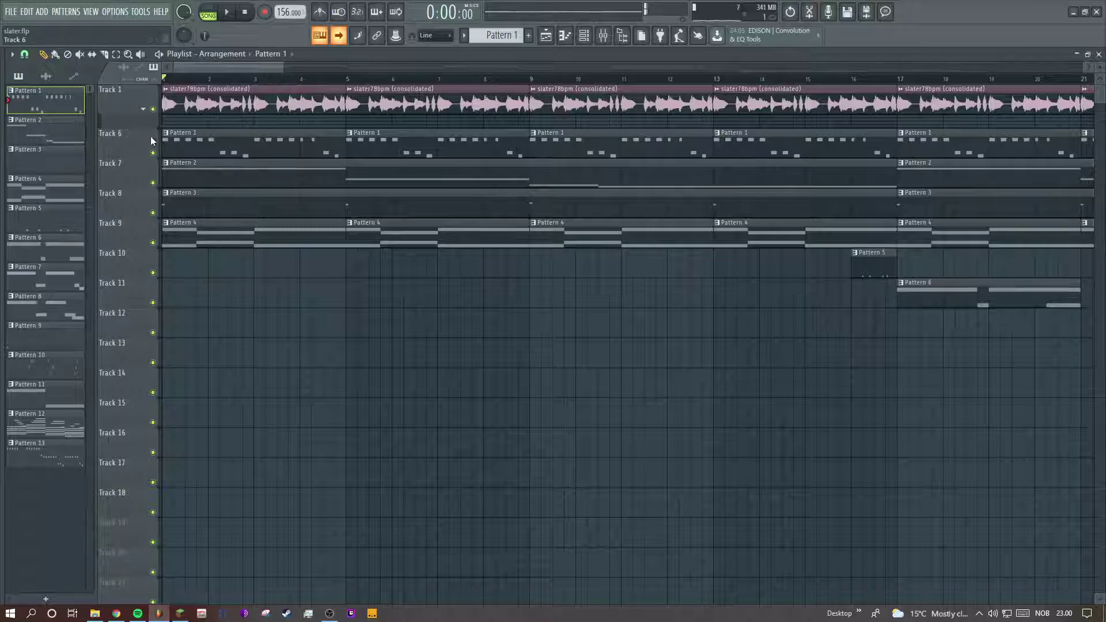
pyautogui.click(145, 113)
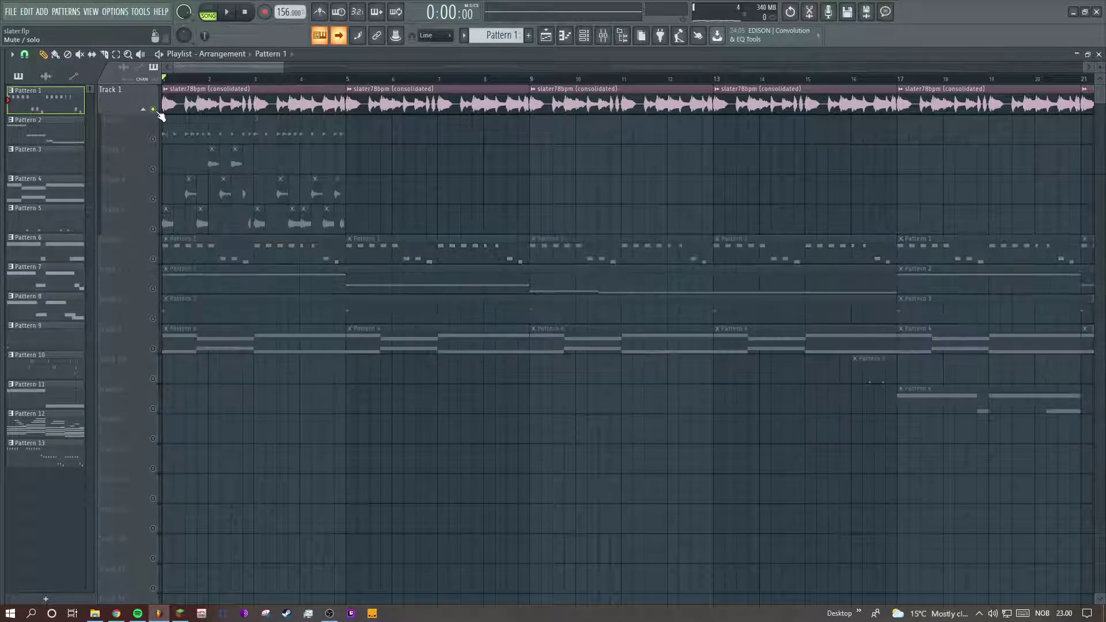
# Step: Place the original slater78bpm audio sample at the start of Track 14
pyautogui.click(55, 80)
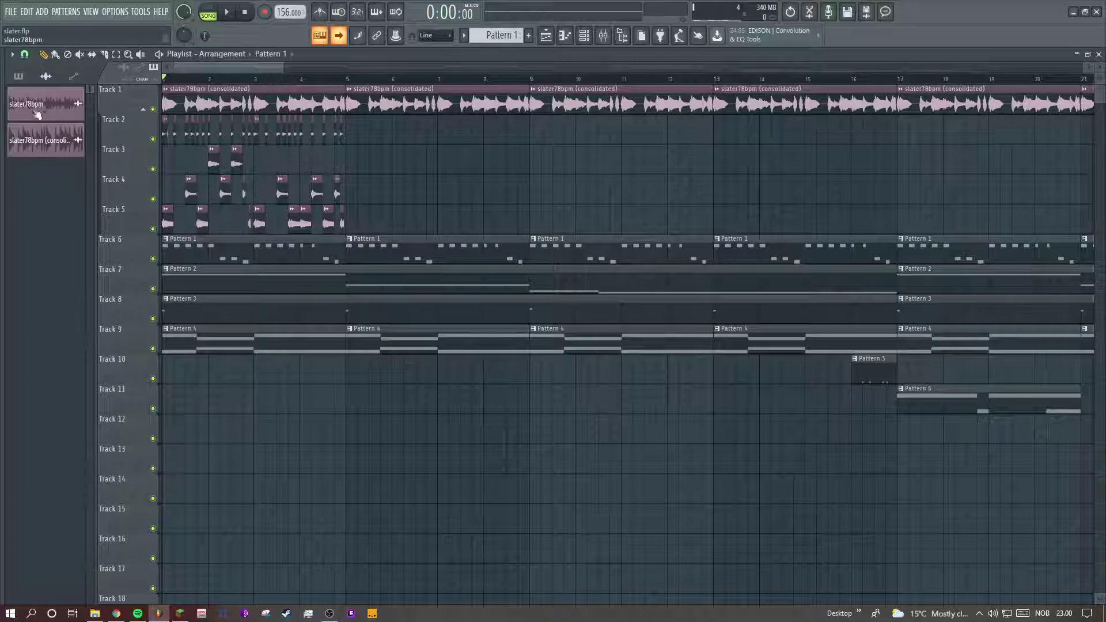
pyautogui.moveTo(41, 110); pyautogui.dragTo(163, 489)
pyautogui.rightClick(161, 498)
pyautogui.press('Escape')
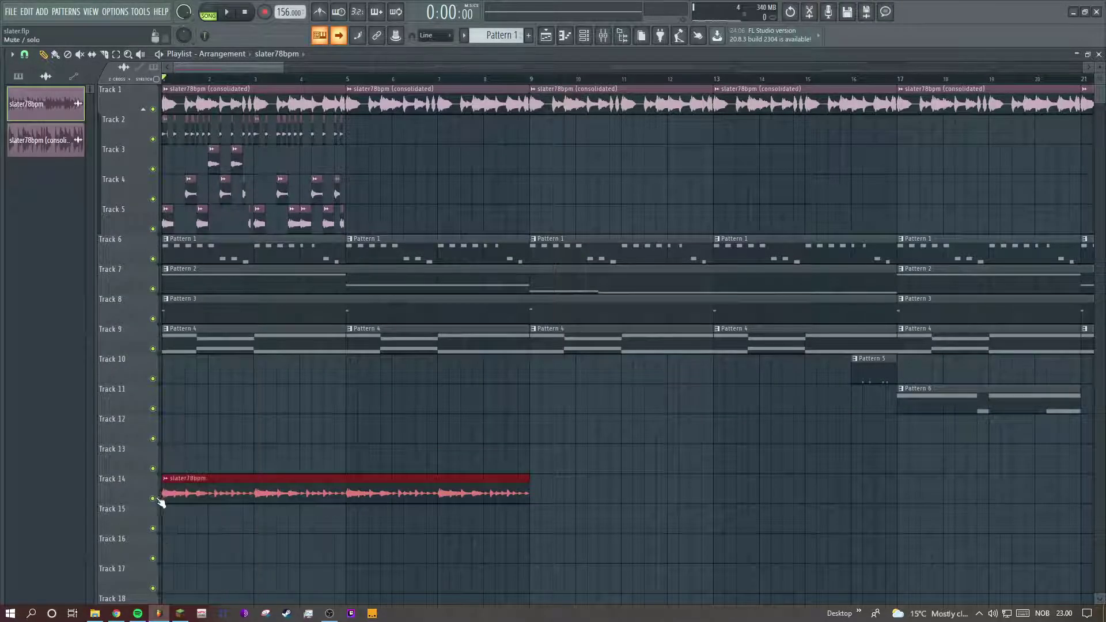
# Step: Play Track 14 in solo, stop playback and remove the slater78bpm clip from it
pyautogui.keyDown('ctrl'); pyautogui.click(153, 498); pyautogui.keyUp('ctrl')
pyautogui.press('space')
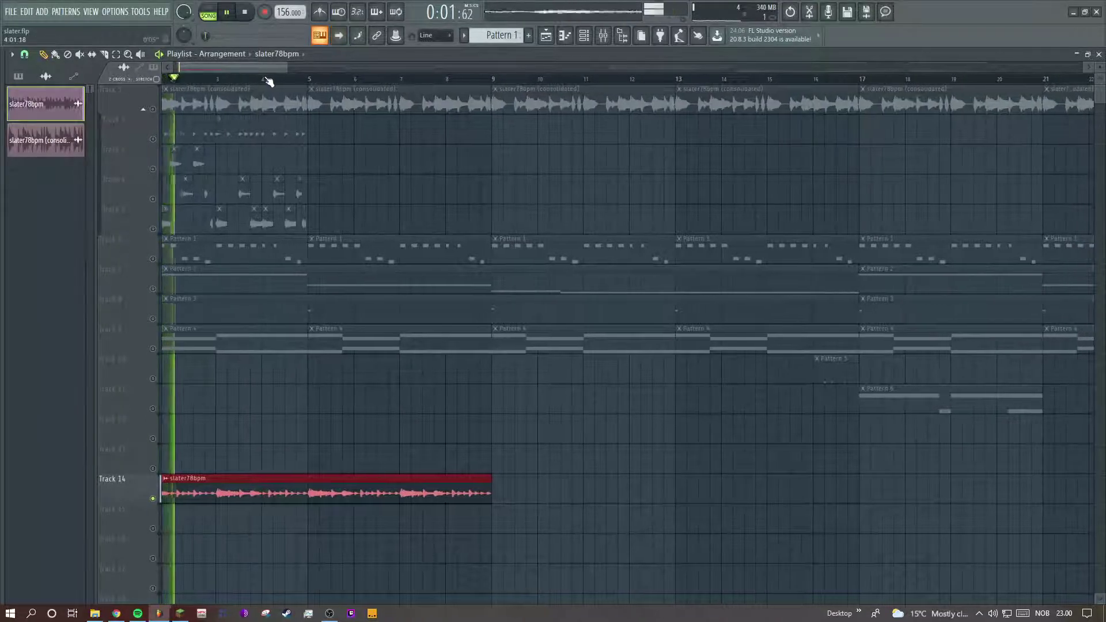
pyautogui.scroll(-1, 306, 267)
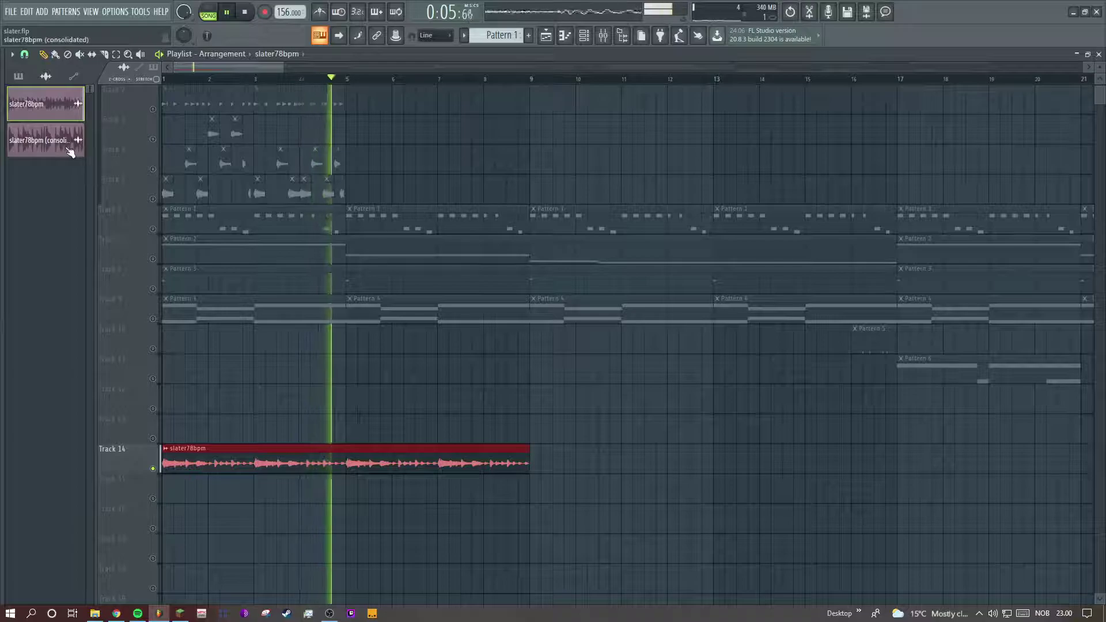
pyautogui.press('space')
pyautogui.scroll(1, 223, 403)
pyautogui.rightClick(234, 490)
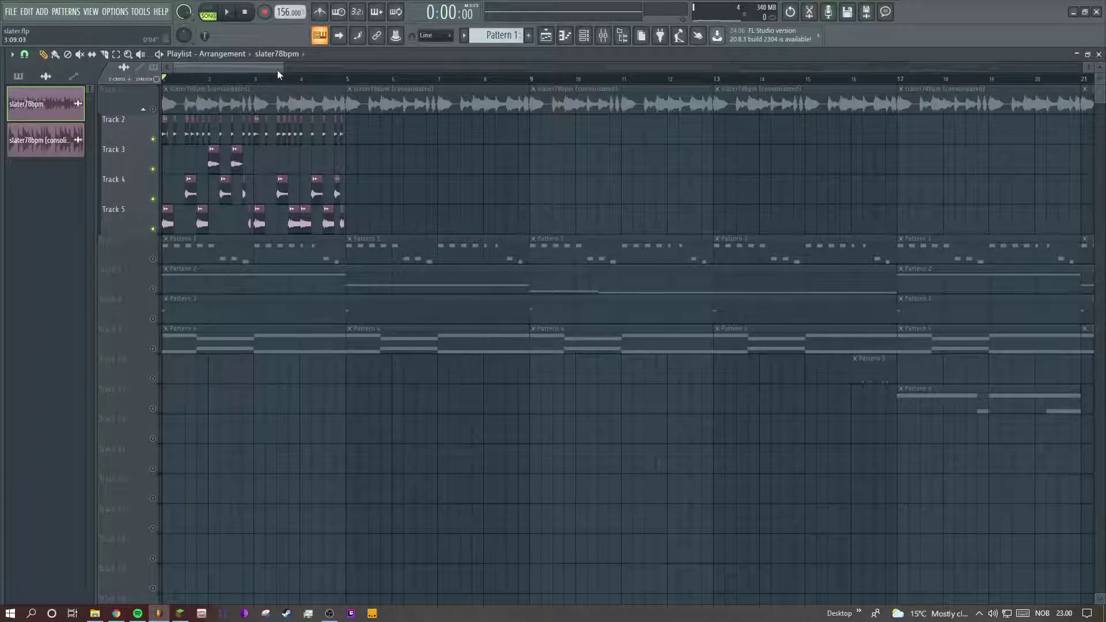
# Step: Play the sliced clips on Tracks 2 to 5 together and open the sample settings of Track 2's first clip
pyautogui.press('space')
pyautogui.moveTo(295, 70); pyautogui.dragTo(198, 70)
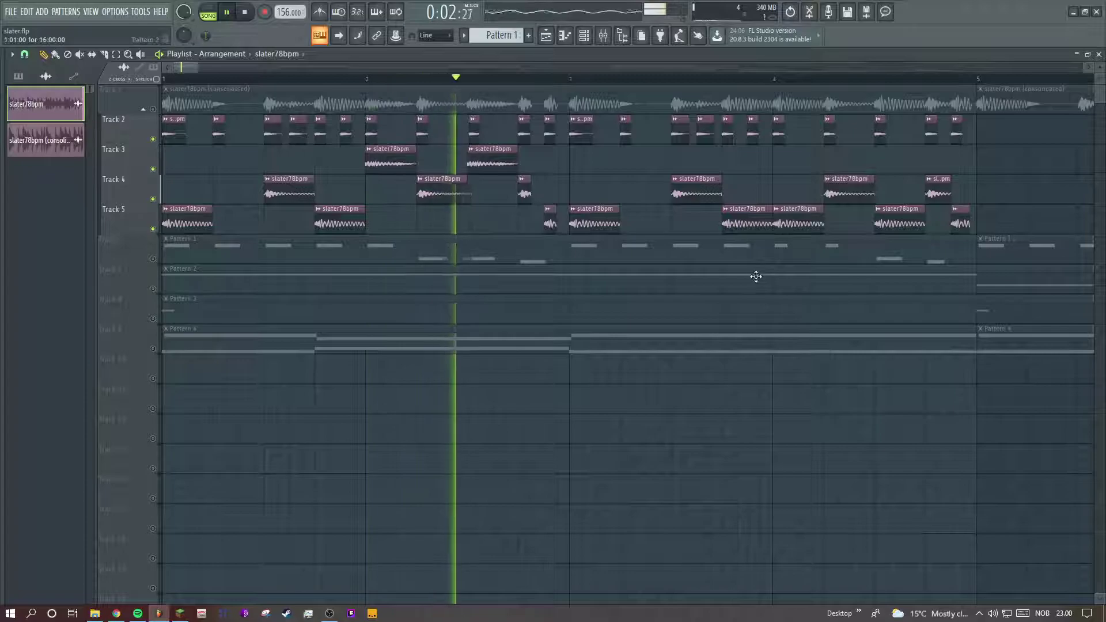
pyautogui.press('space')
pyautogui.doubleClick(173, 133)
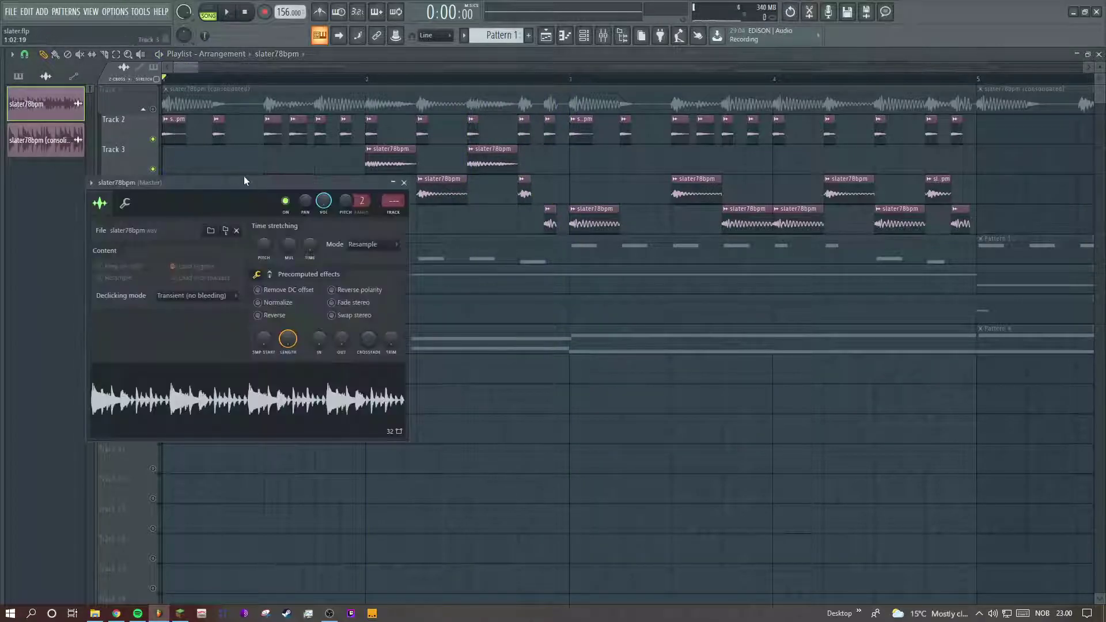
pyautogui.moveTo(244, 181); pyautogui.dragTo(220, 208)
# Step: Audition Tracks 2, 3, 4 and 5 one at a time in solo
pyautogui.rightClick(153, 139)
pyautogui.press('space')
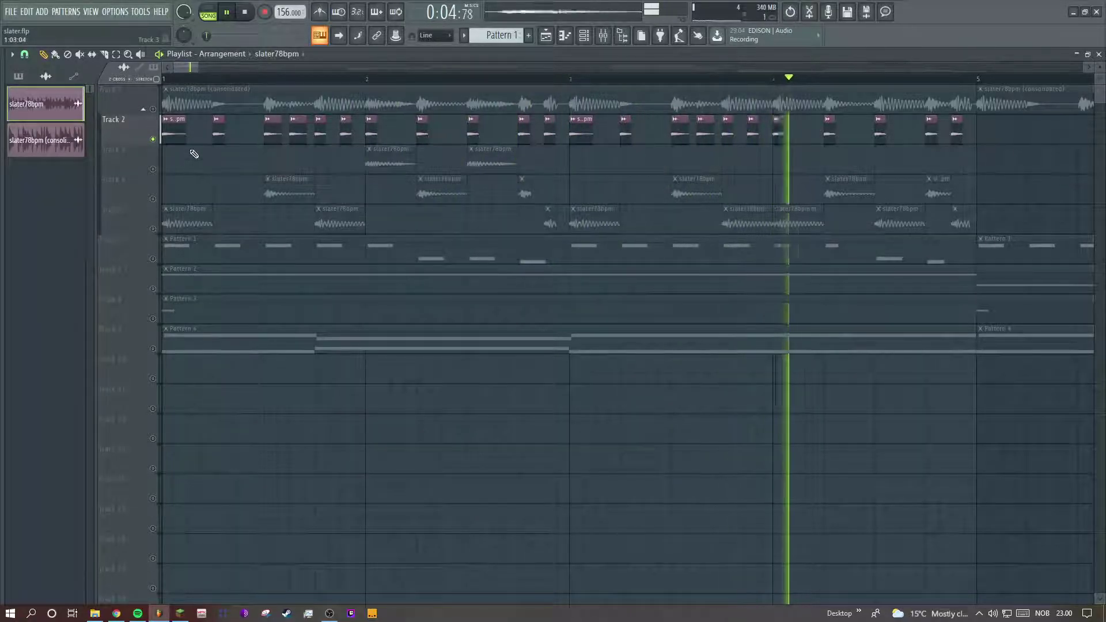
pyautogui.rightClick(154, 170)
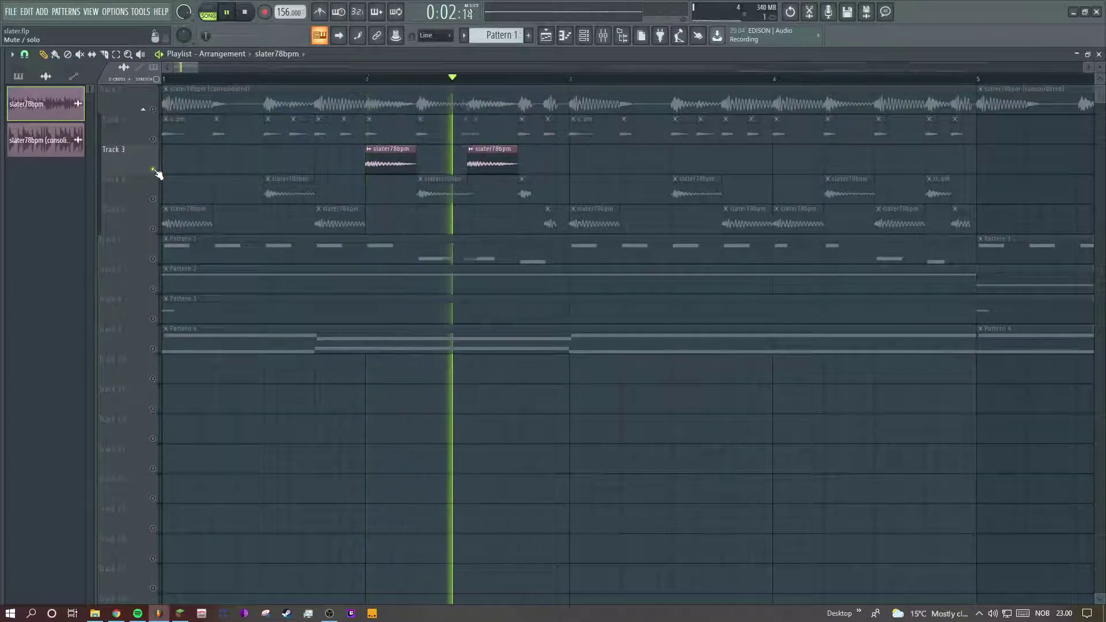
pyautogui.rightClick(154, 199)
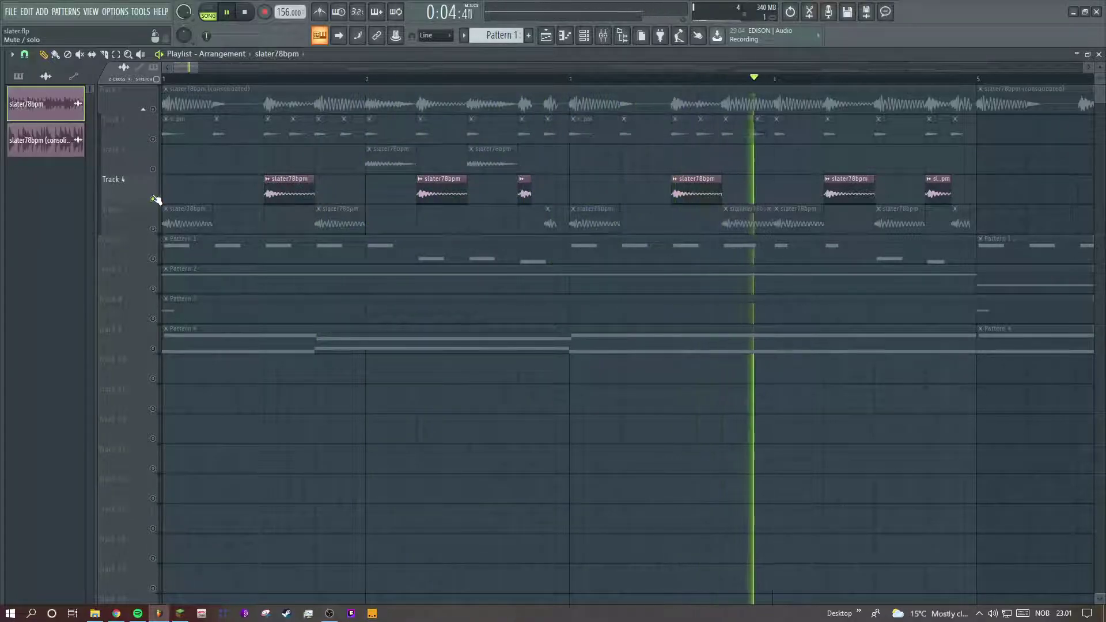
pyautogui.rightClick(154, 229)
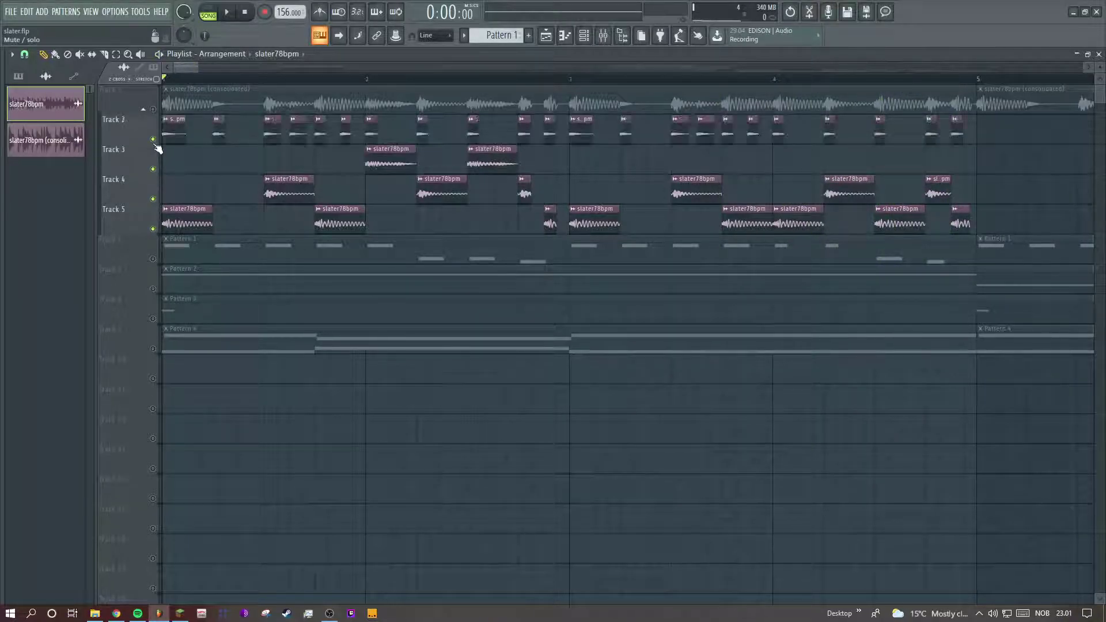
pyautogui.moveTo(166, 81); pyautogui.dragTo(969, 138)
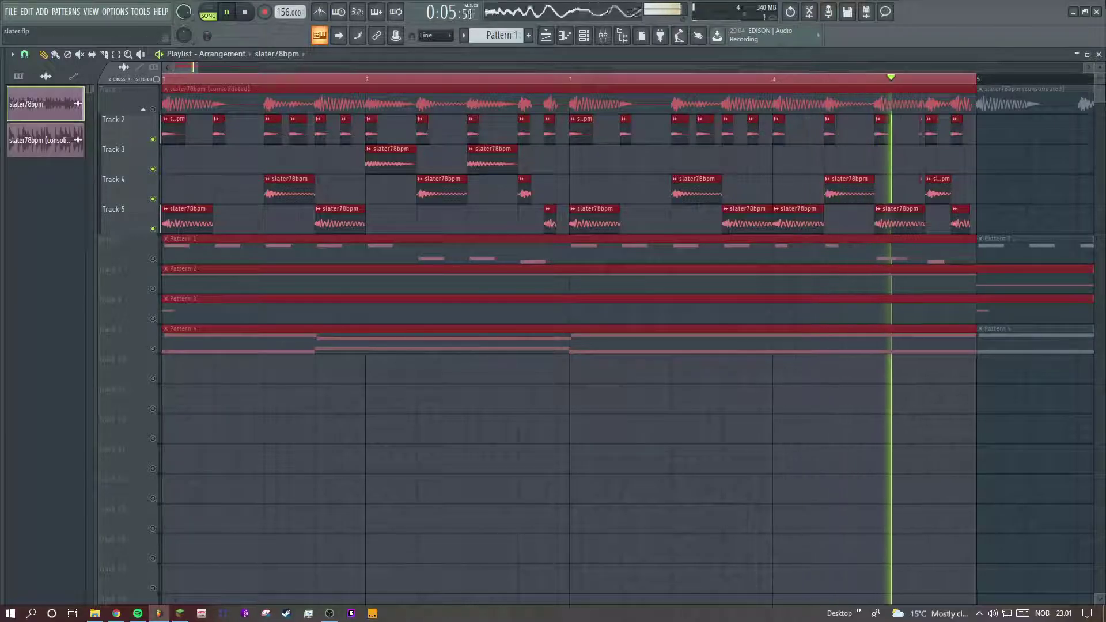
pyautogui.click(263, 79)
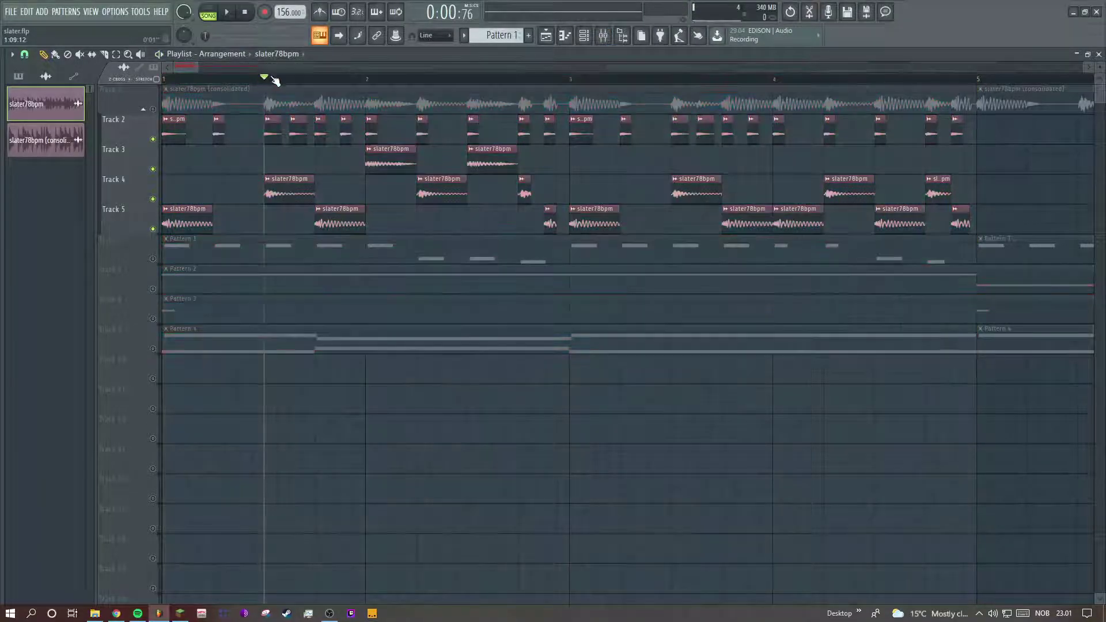
pyautogui.moveTo(179, 112); pyautogui.dragTo(968, 235)
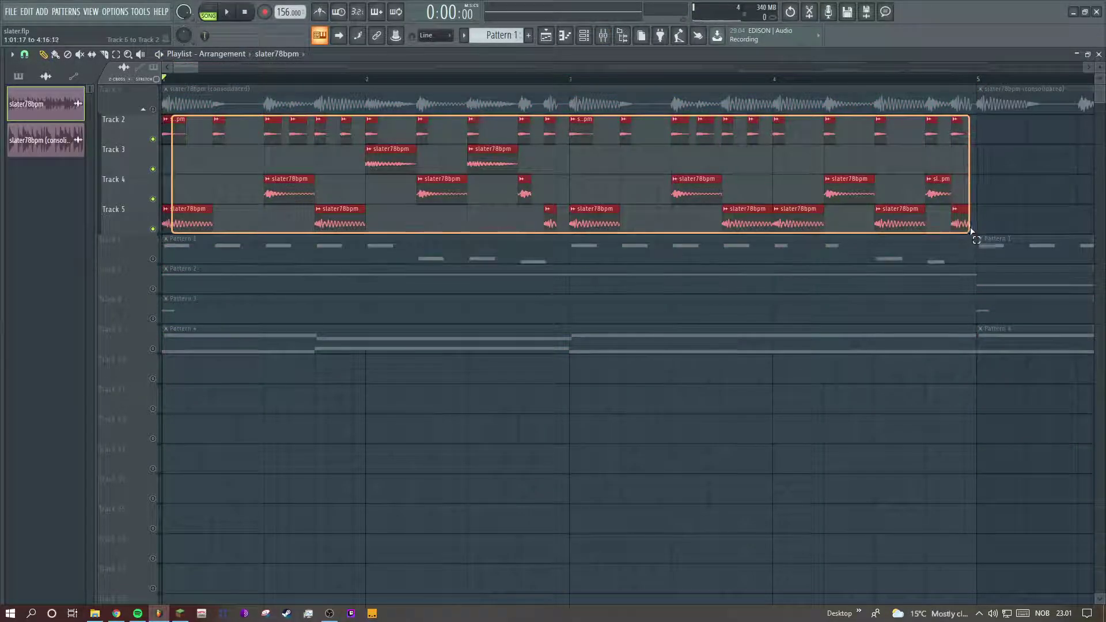
# Step: Select the time range of bars 1 to 4 and consolidate the sliced clips into one audio clip
pyautogui.moveTo(166, 84); pyautogui.dragTo(972, 159)
pyautogui.click(11, 54)
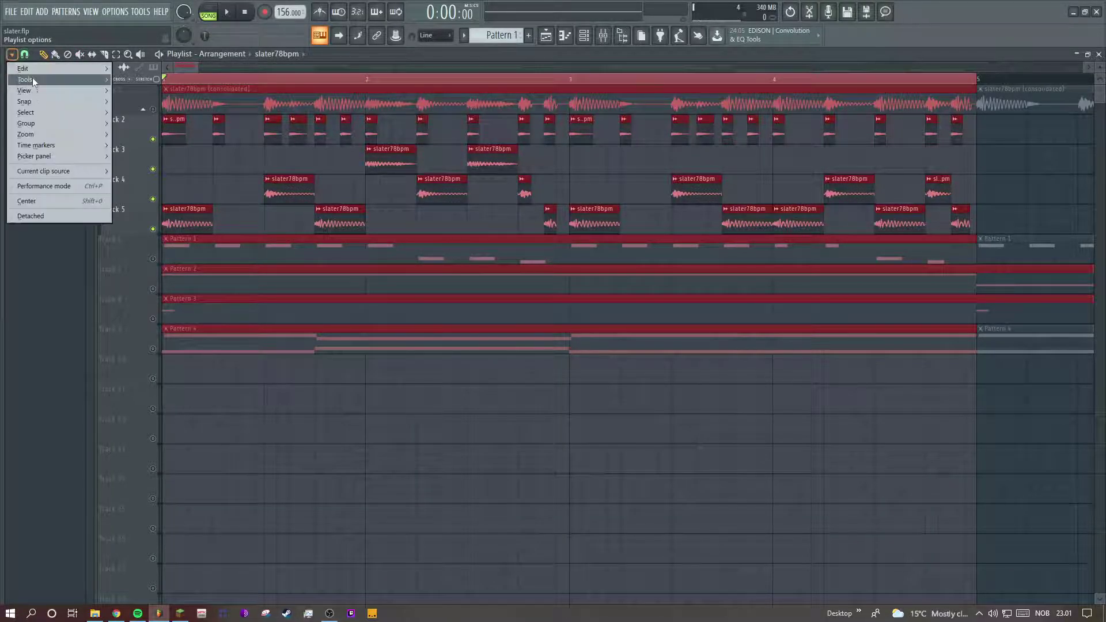
pyautogui.moveTo(32, 77)
pyautogui.moveTo(173, 77)
pyautogui.click(288, 94)
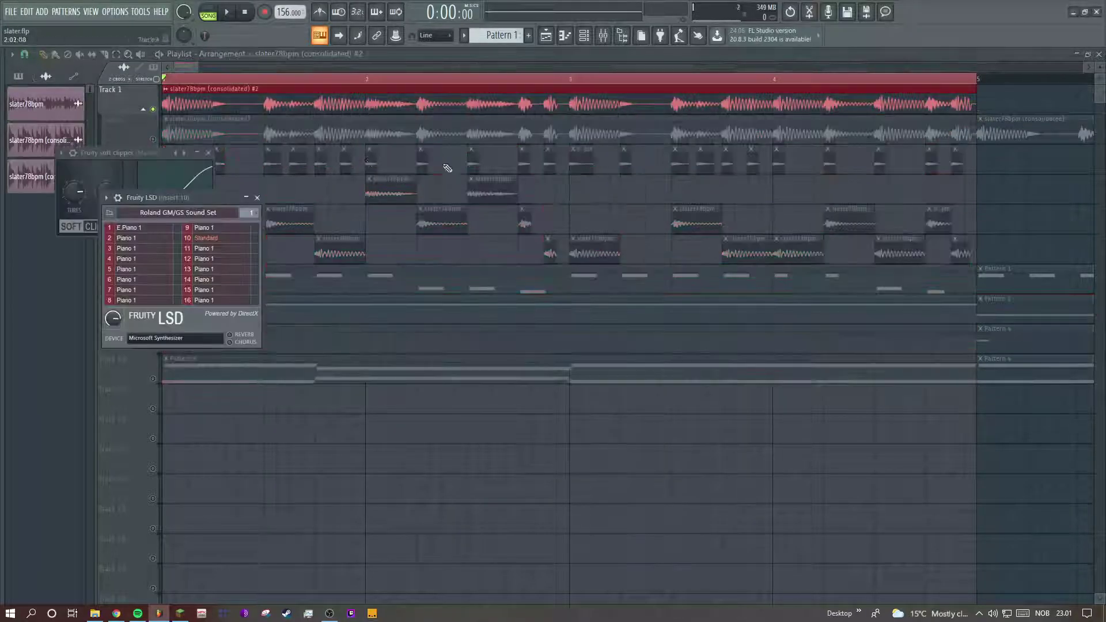
# Step: Inspect the sampler settings of the existing slater78bpm (consolidated) clip on Track 2 and preview its audio
pyautogui.doubleClick(310, 127)
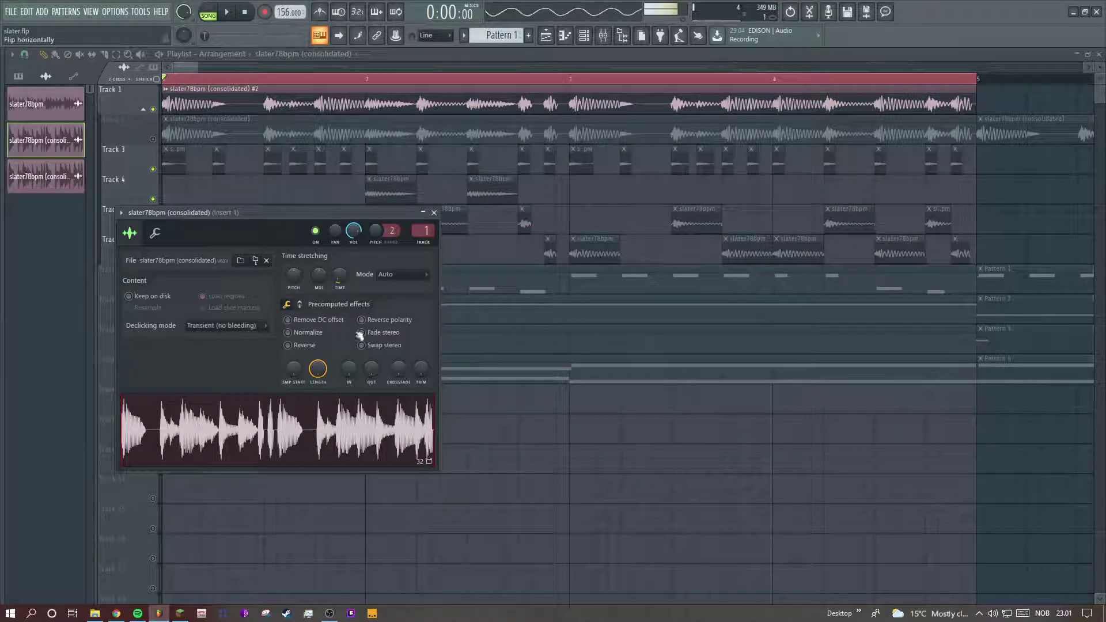
pyautogui.click(434, 213)
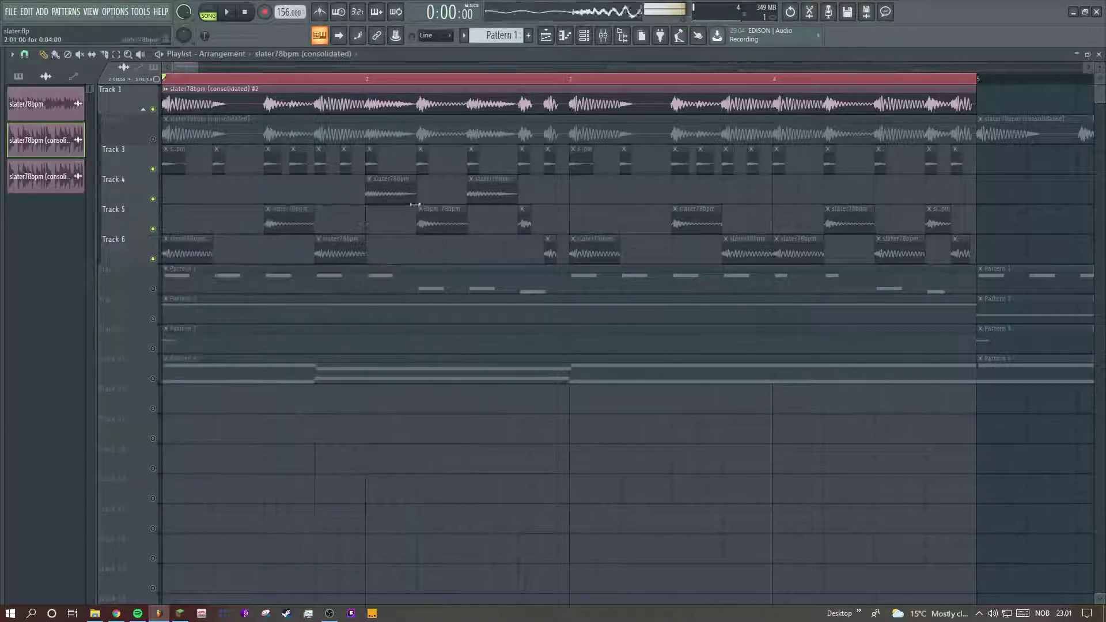
pyautogui.rightClick(69, 149)
pyautogui.click(62, 151)
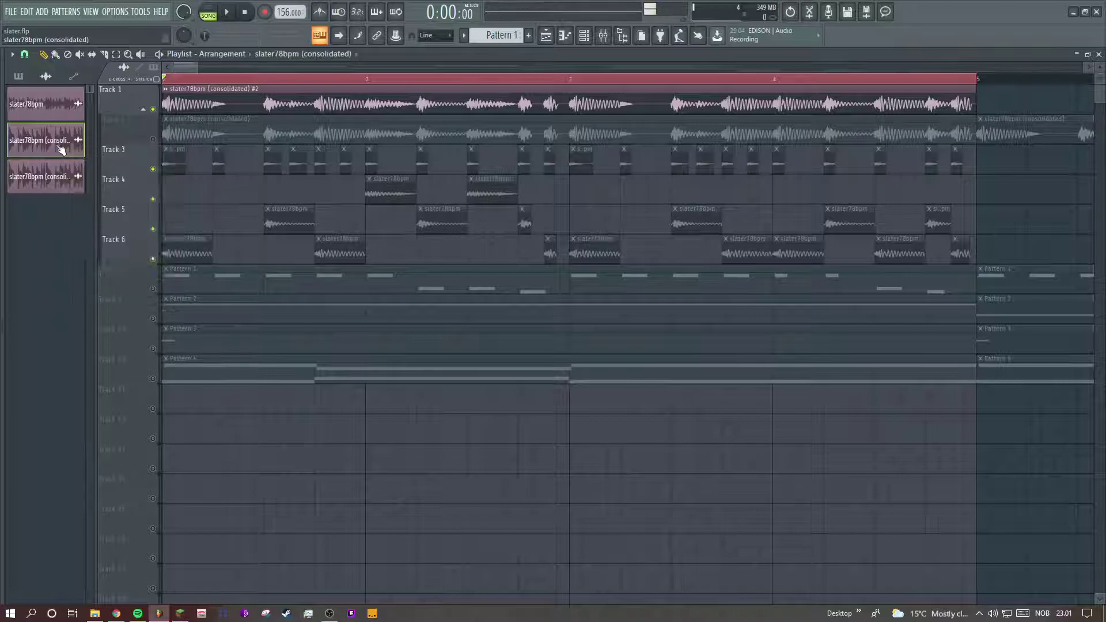
# Step: Delete the slater78bpm (consolidated) #2 audio clip and bring all playlist tracks out of solo
pyautogui.rightClick(52, 176)
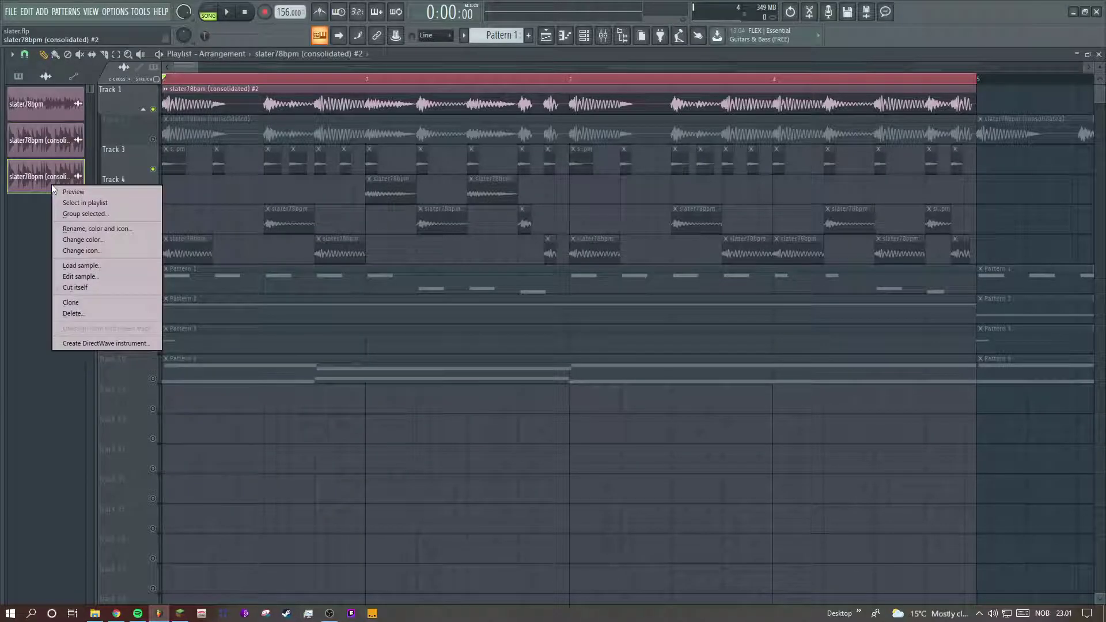
pyautogui.click(99, 314)
pyautogui.moveTo(198, 67); pyautogui.dragTo(792, 68)
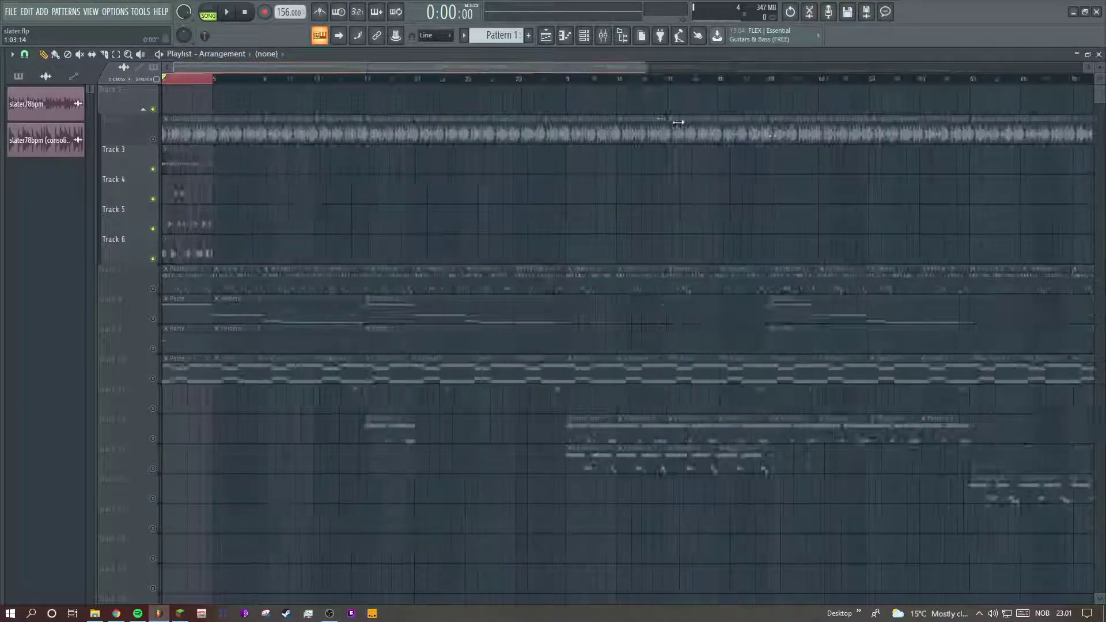
pyautogui.keyDown('ctrl'); pyautogui.click(153, 109); pyautogui.keyUp('ctrl')
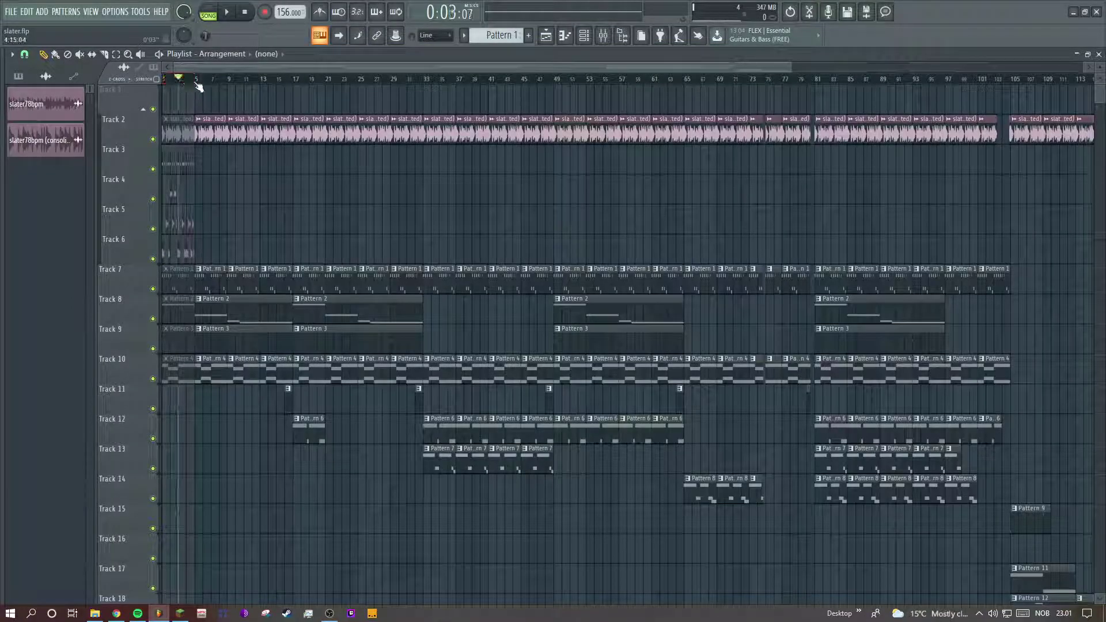
# Step: Play Pattern 1 in the piano roll and inspect the sampler settings of its Partyisntover Guitar channel
pyautogui.click(21, 76)
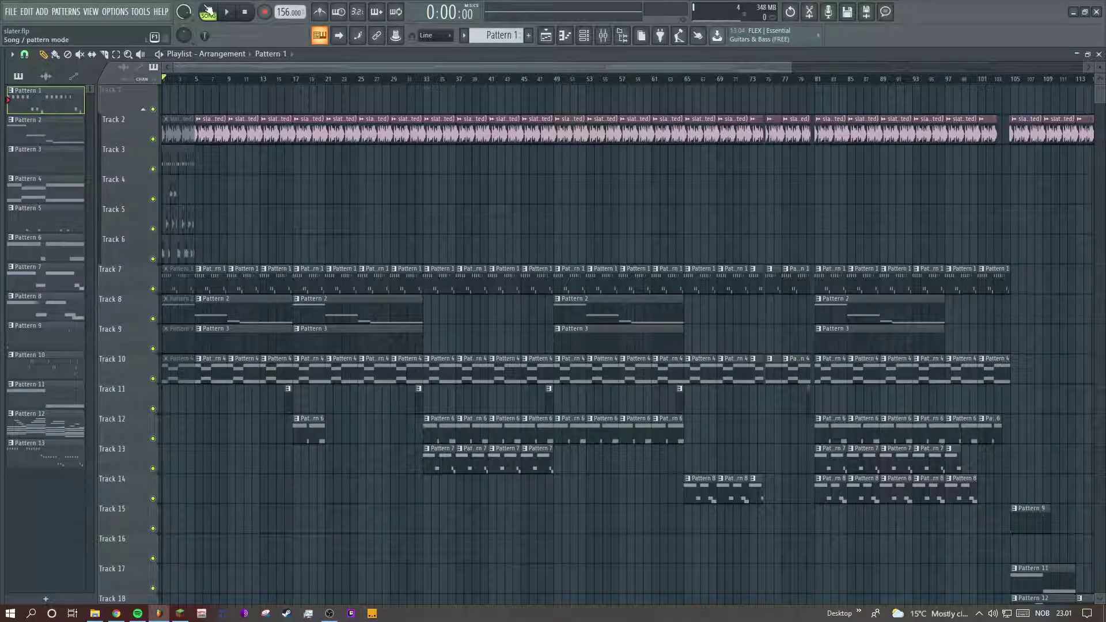
pyautogui.click(564, 36)
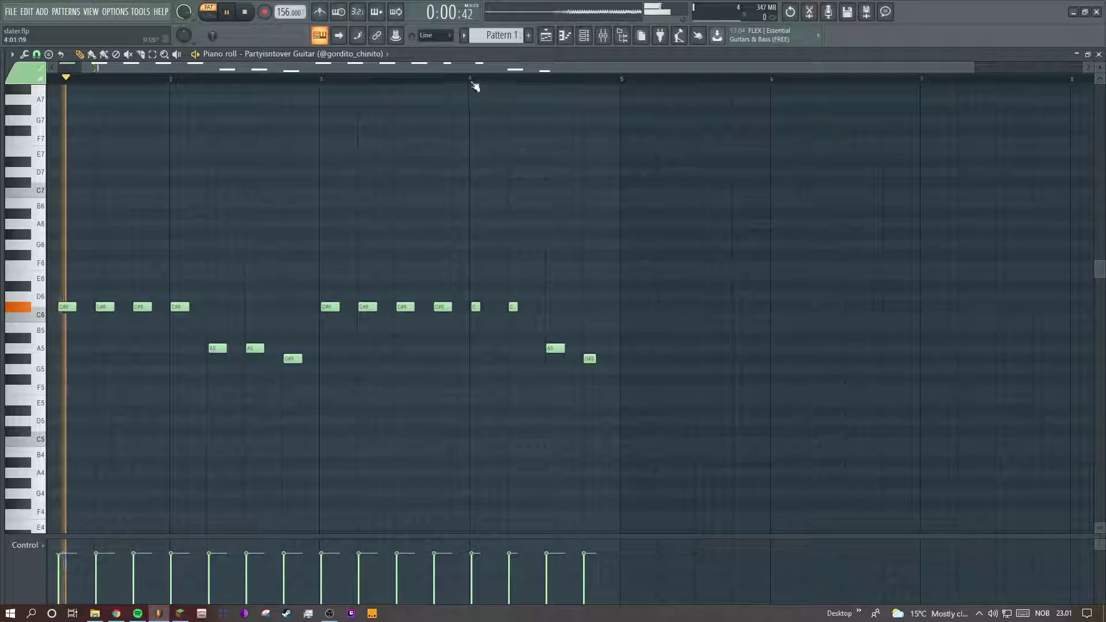
pyautogui.click(584, 36)
pyautogui.click(184, 246)
pyautogui.click(182, 254)
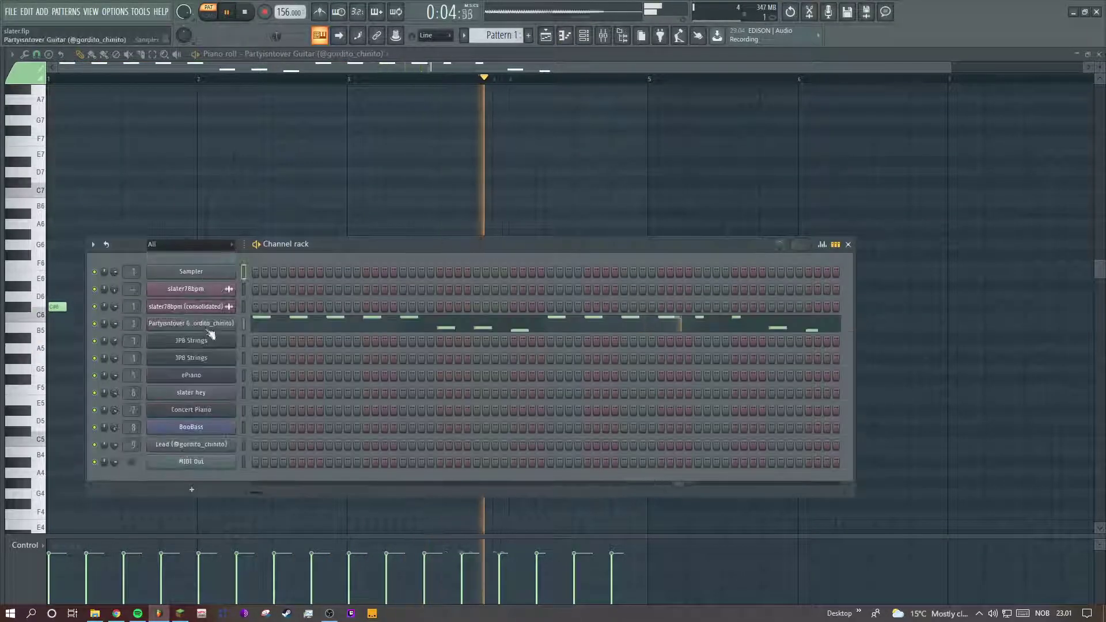
pyautogui.click(208, 325)
pyautogui.click(40, 144)
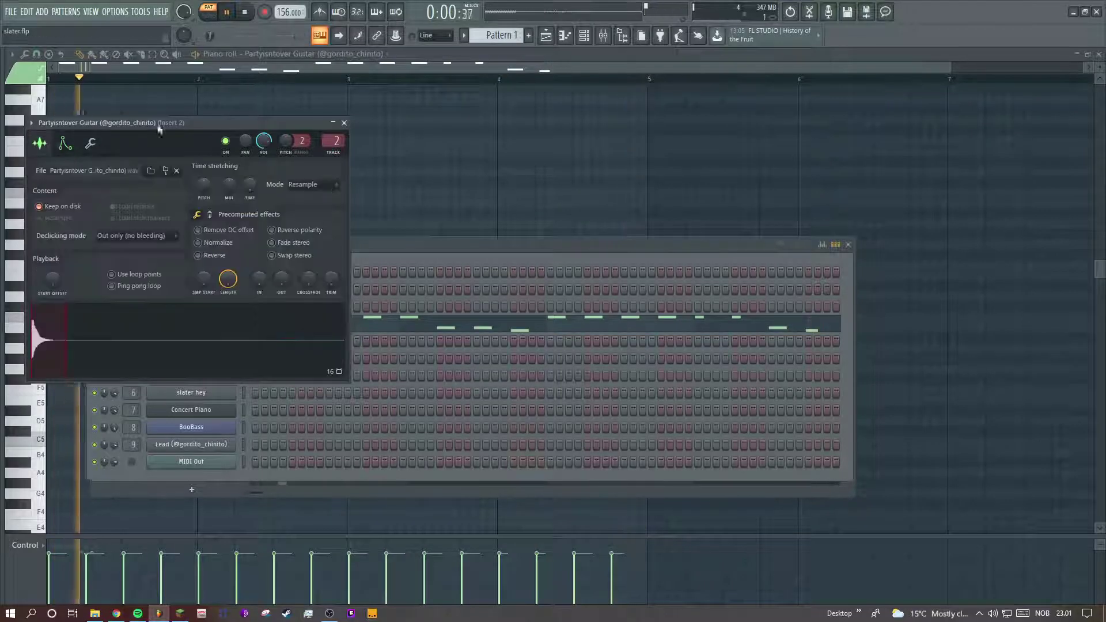
pyautogui.click(331, 67)
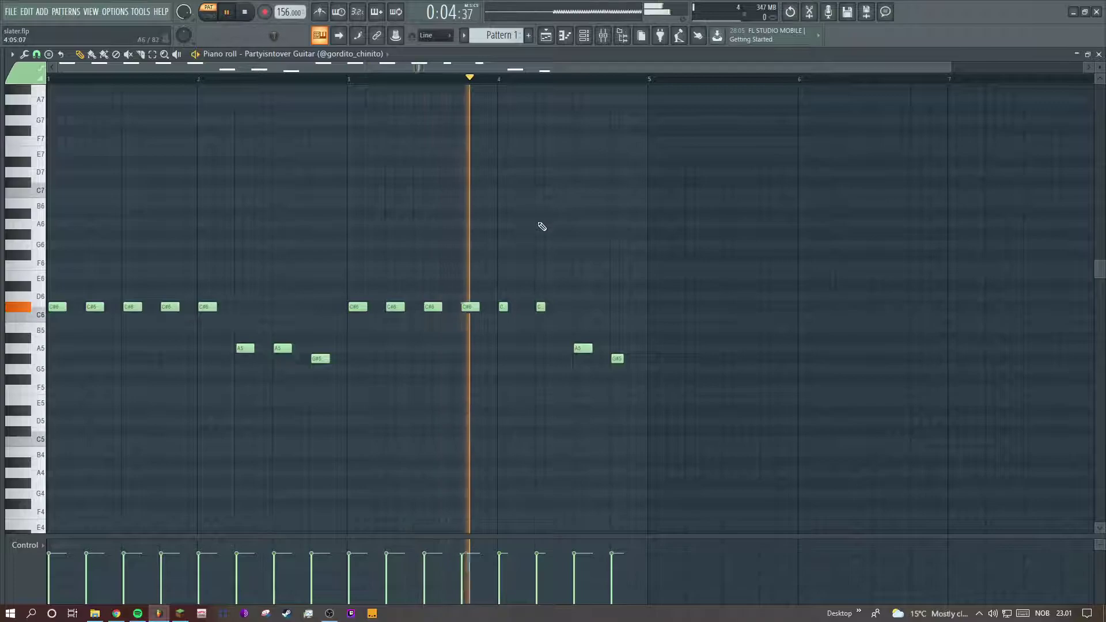
pyautogui.press('space')
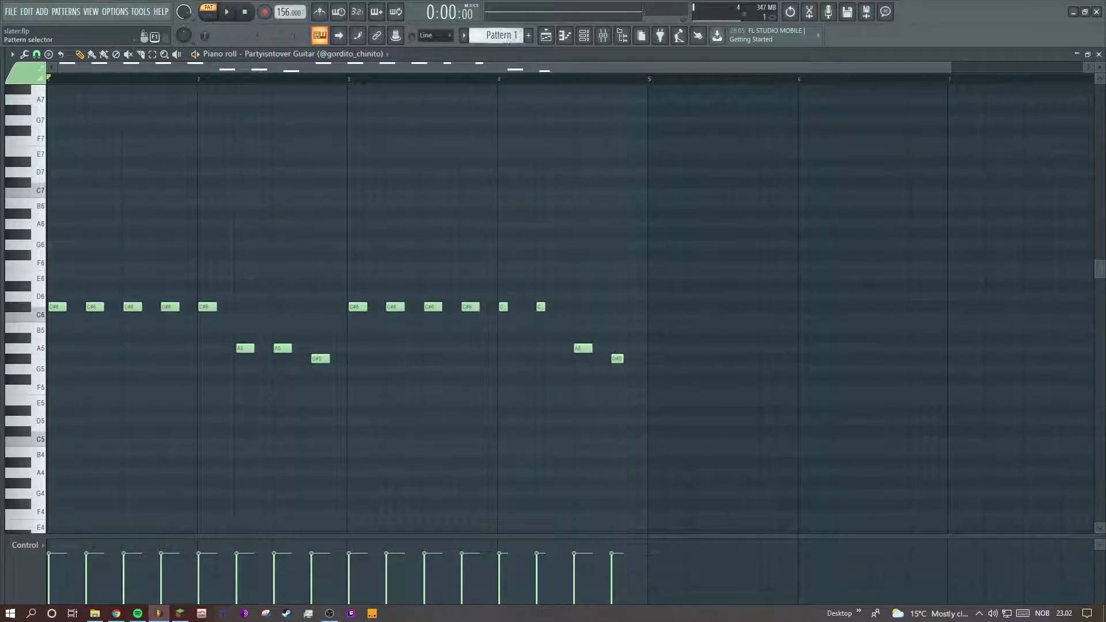
# Step: Switch to Pattern 2 and play its JP8 Strings notes in the piano roll
pyautogui.scroll(-1, 498, 35)
pyautogui.scroll(-5, 533, 81)
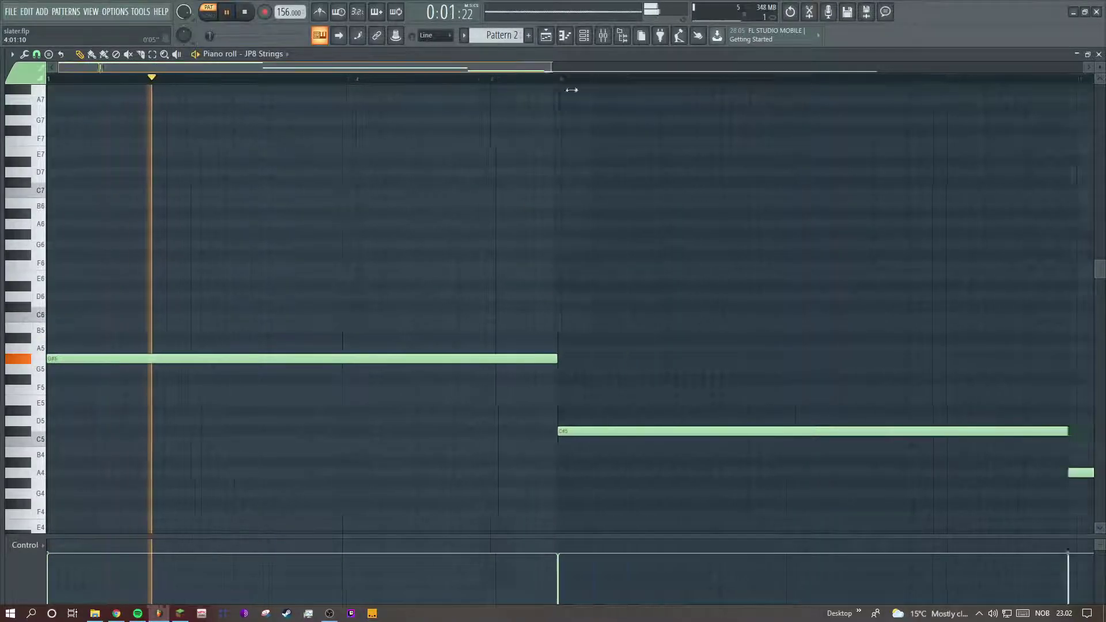
pyautogui.scroll(-3, 720, 230)
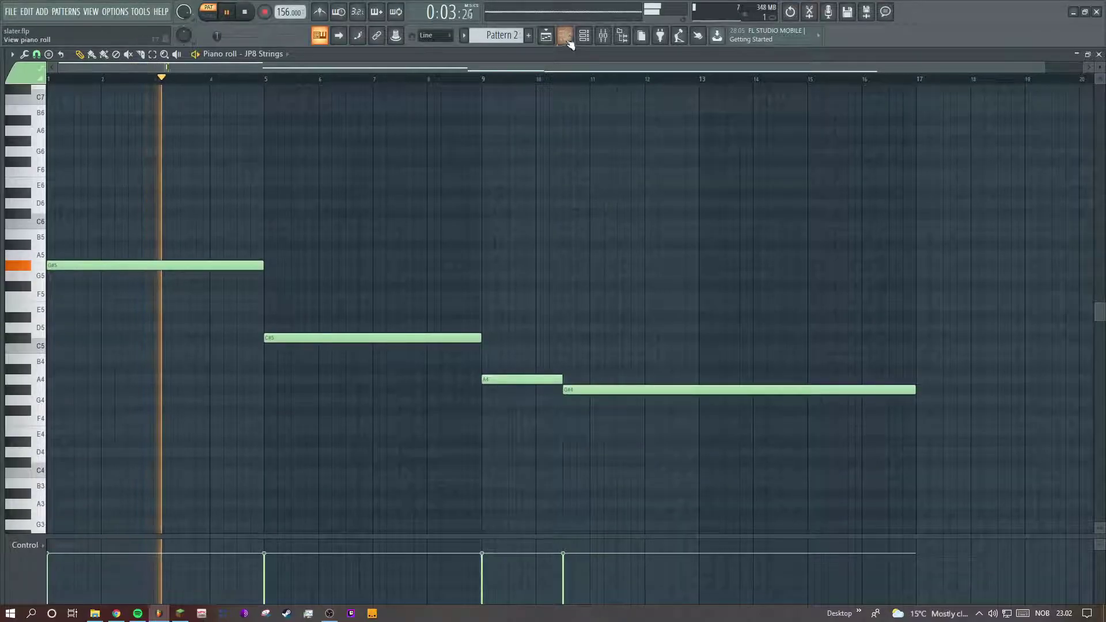
# Step: Open the JP8 Strings instrument from the channel rack and show its volume envelope
pyautogui.click(583, 36)
pyautogui.click(228, 341)
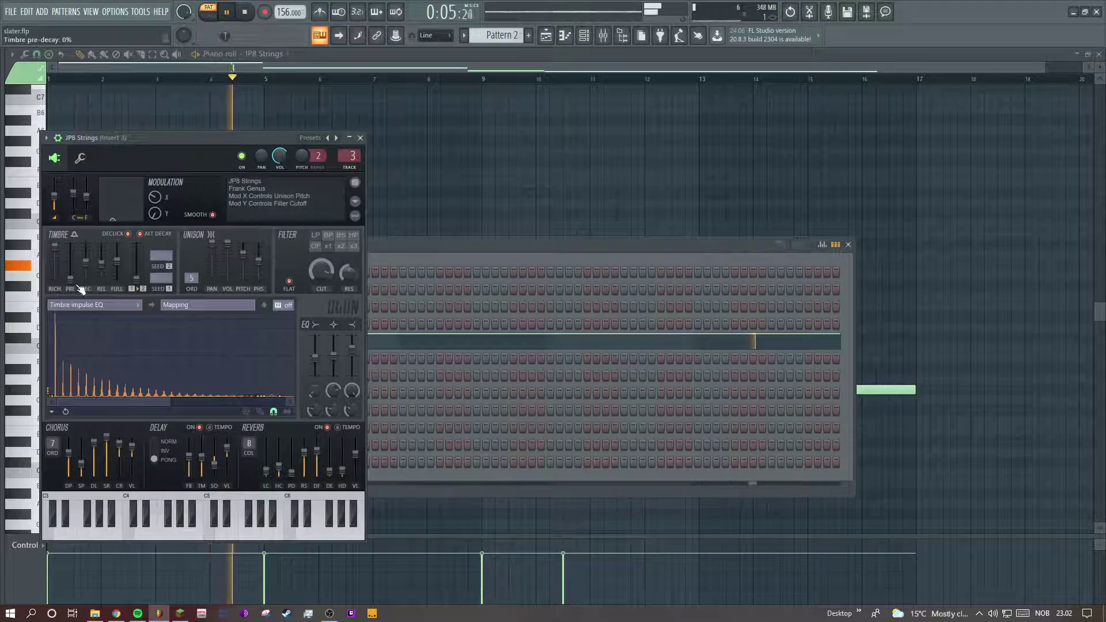
pyautogui.click(76, 305)
pyautogui.click(72, 323)
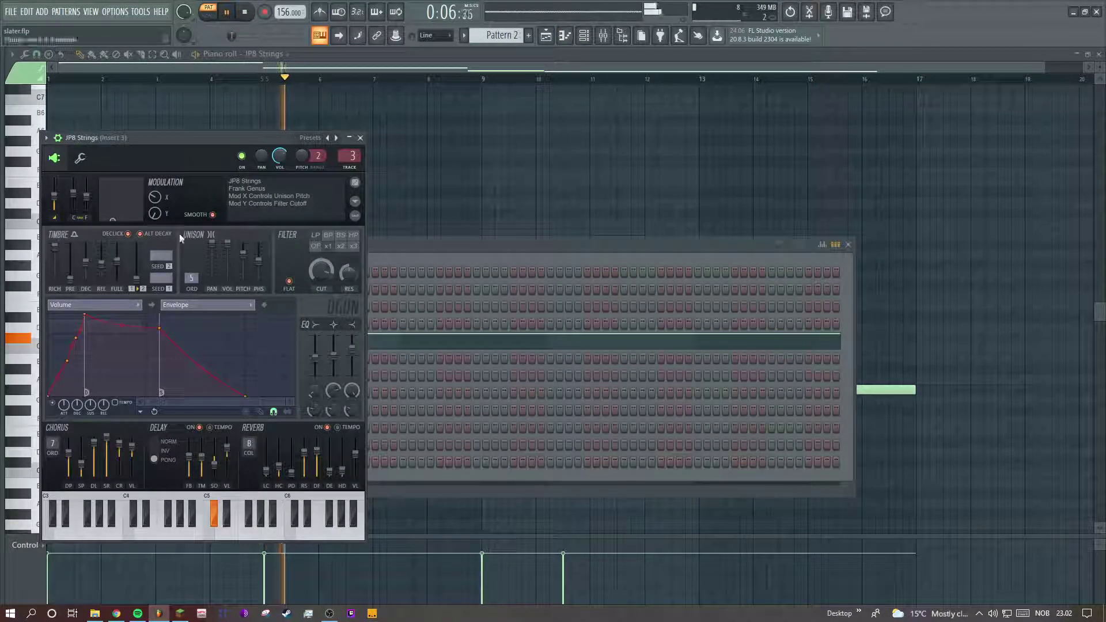
# Step: Show the Fruity soft clipper on the mixer's Master track, and return to Pattern 2's JP8 Strings notes until playback is stopped
pyautogui.click(319, 67)
pyautogui.click(603, 35)
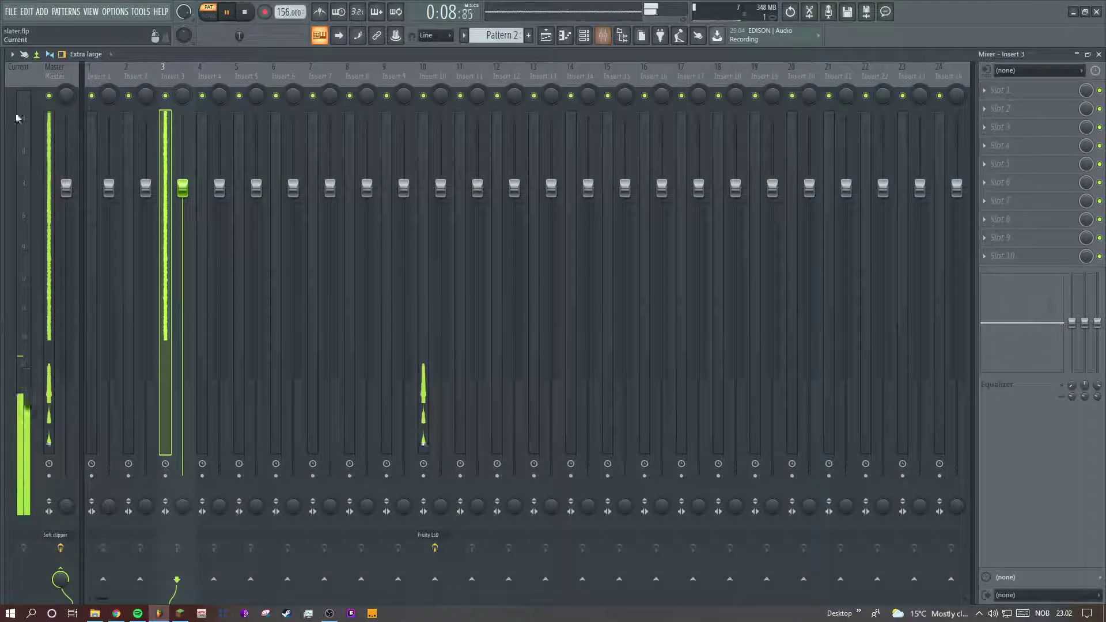
pyautogui.click(62, 68)
pyautogui.click(1012, 260)
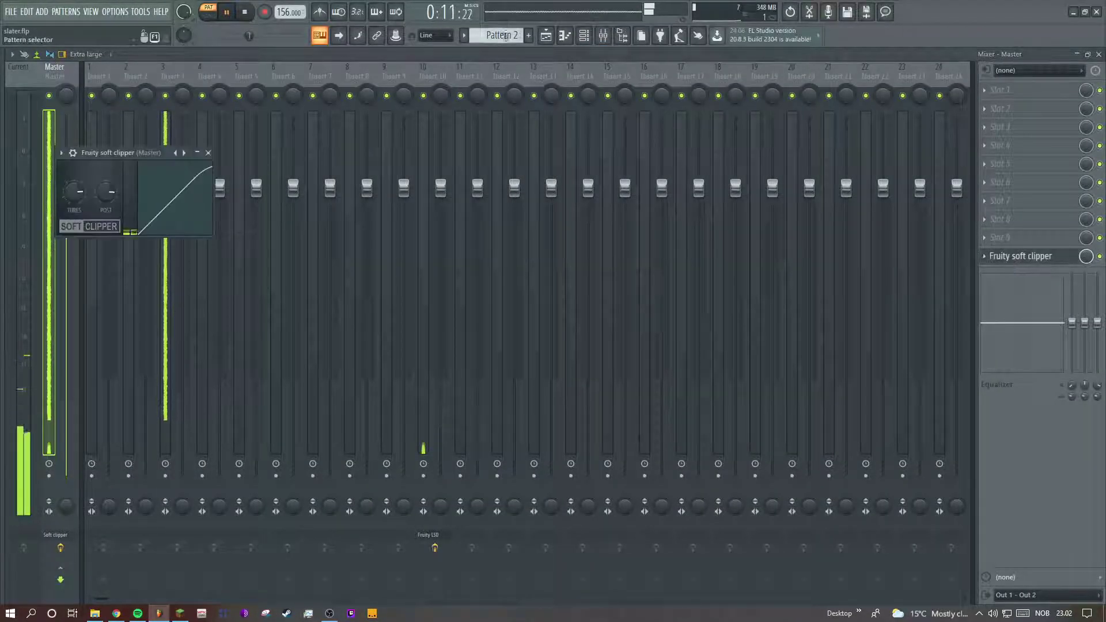
pyautogui.click(570, 41)
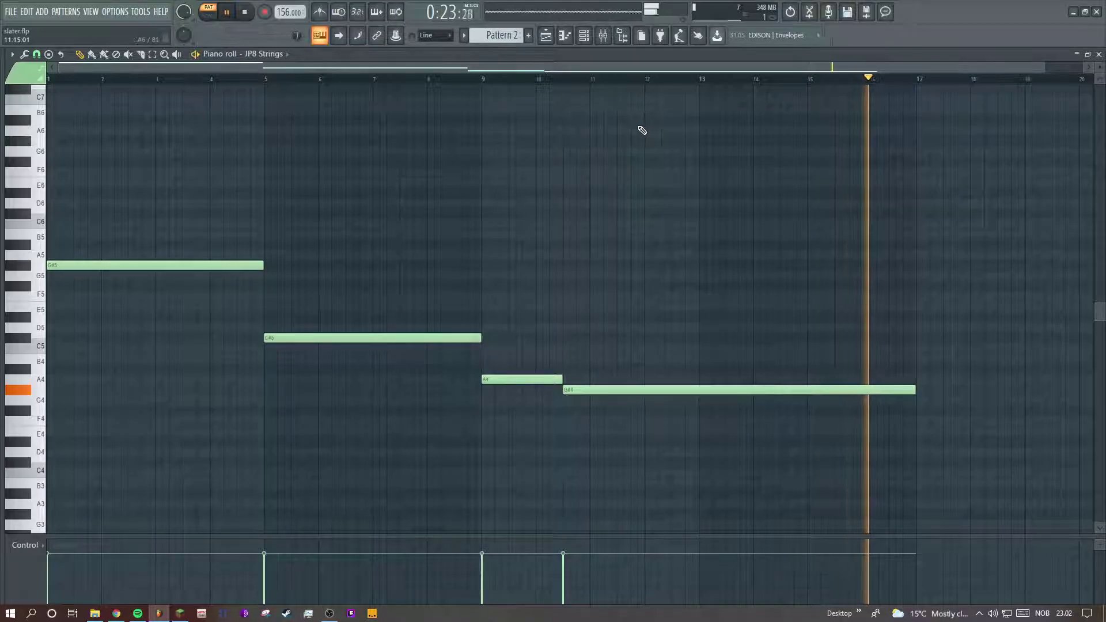
pyautogui.press('space')
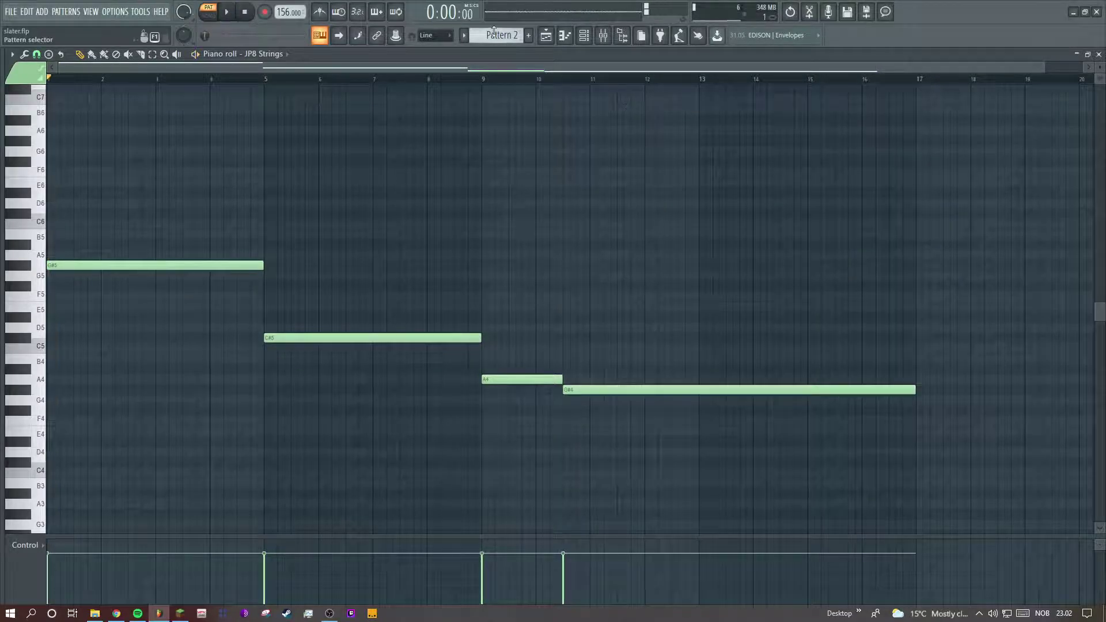
# Step: Switch to Pattern 3, inspect the JP8 Strings instrument on mixer track 4, and play its notes in the piano roll
pyautogui.scroll(1, 500, 35)
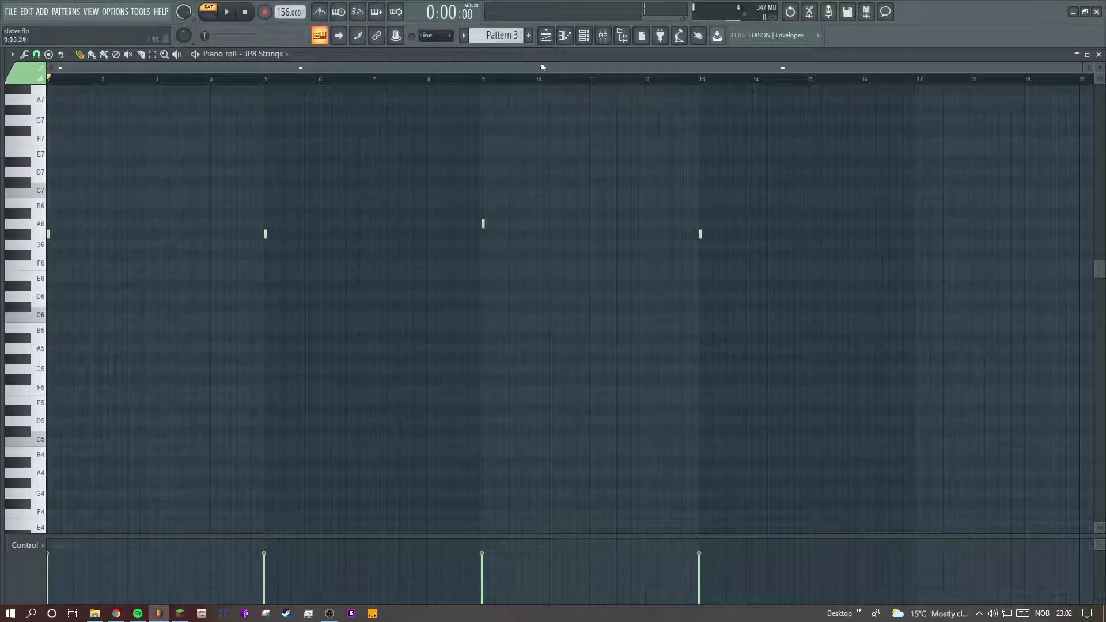
pyautogui.click(581, 39)
pyautogui.click(190, 359)
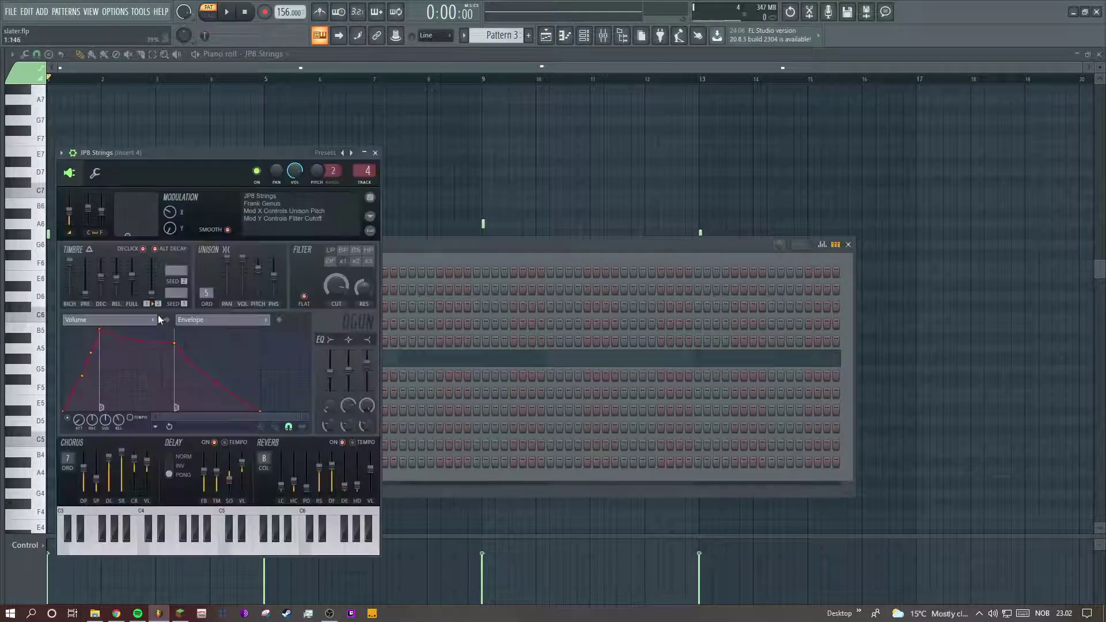
pyautogui.click(473, 140)
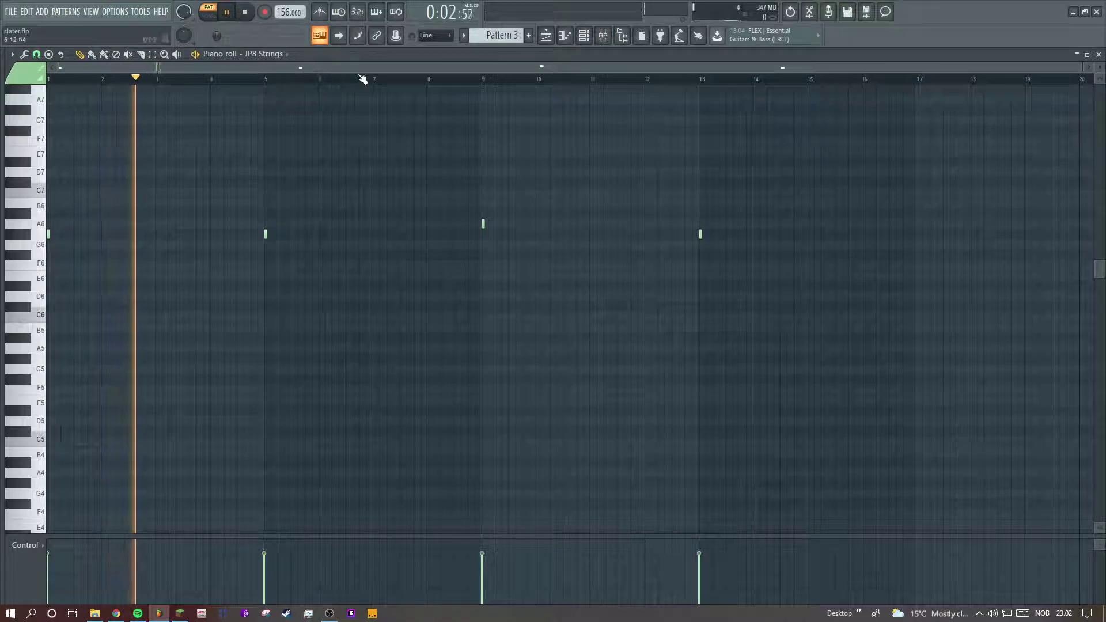
pyautogui.scroll(1, 1002, 167)
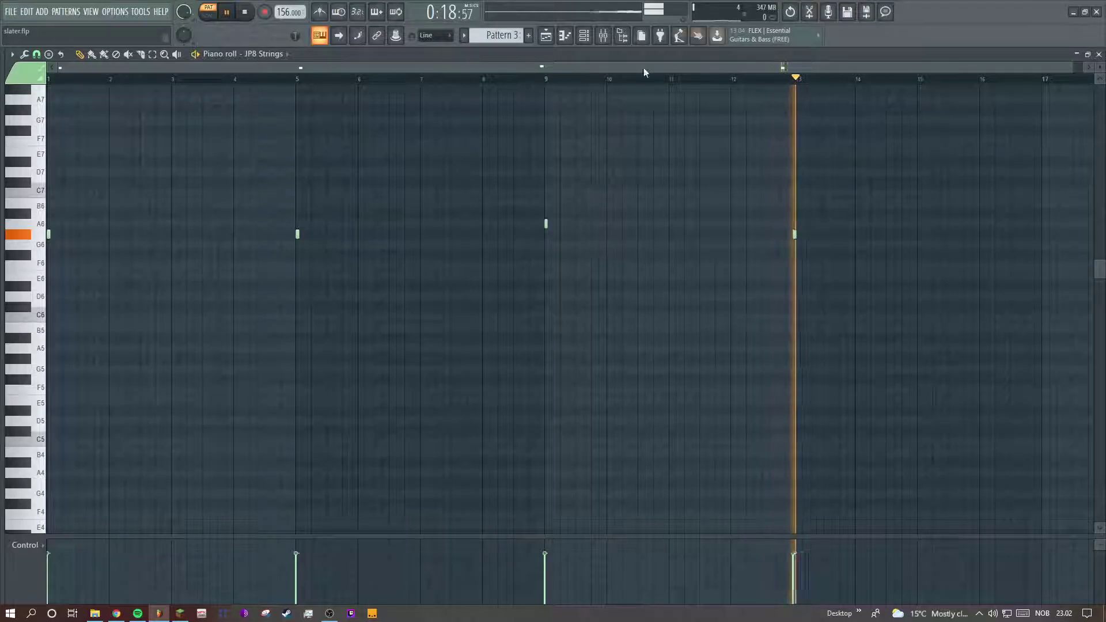
# Step: Switch to Pattern 4, play its ePiano notes in the piano roll, and inspect the FL Keys instrument behind them
pyautogui.scroll(-1, 501, 35)
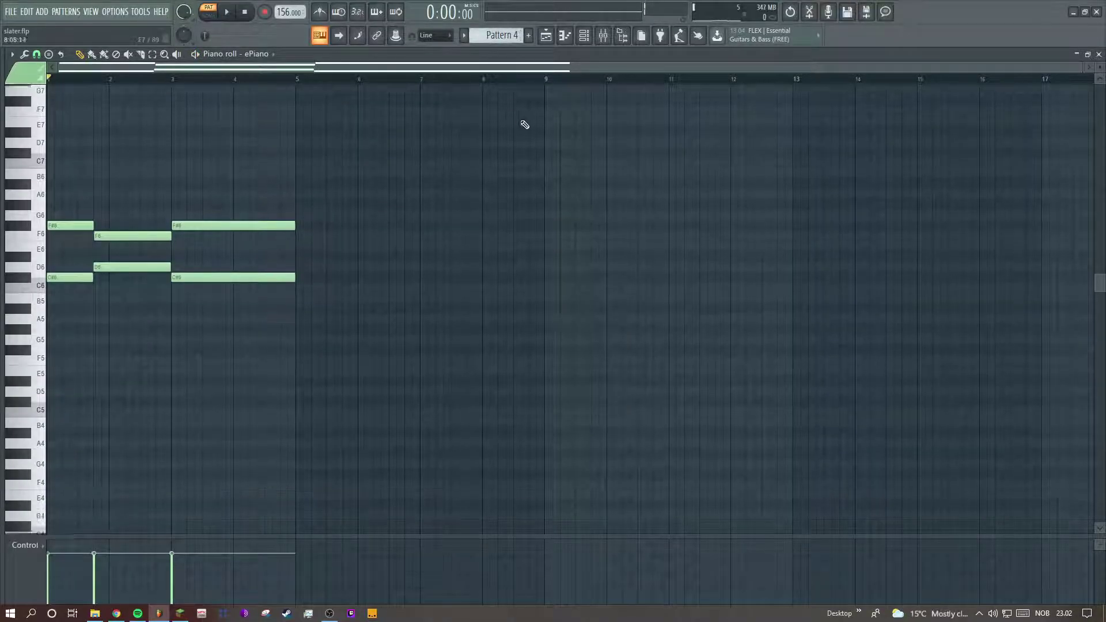
pyautogui.moveTo(1079, 71); pyautogui.dragTo(843, 74)
pyautogui.press('space')
pyautogui.click(584, 35)
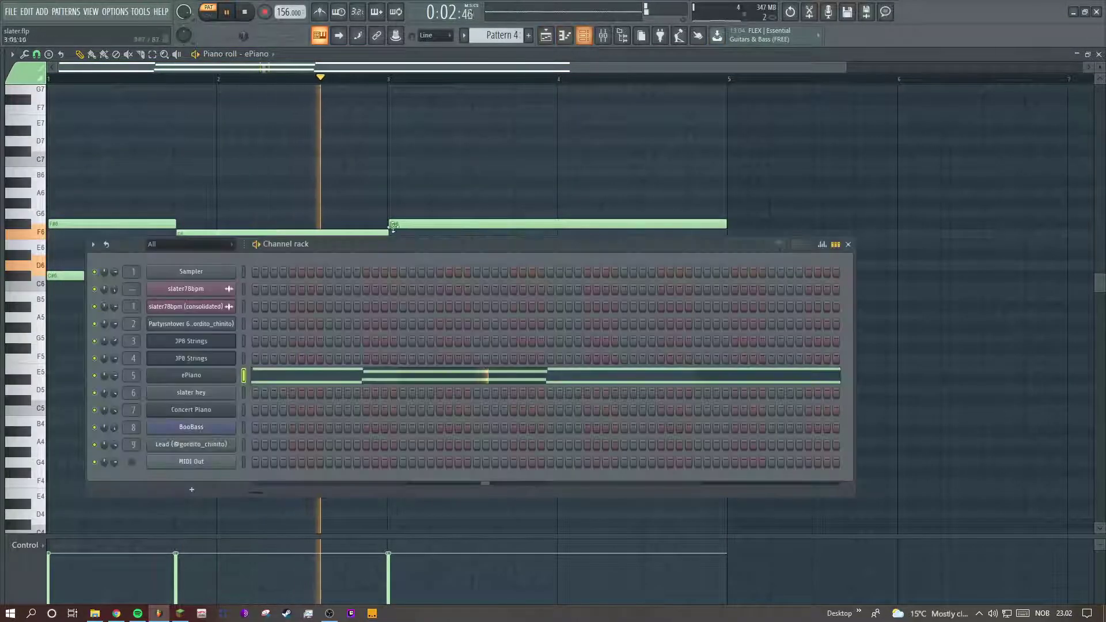
pyautogui.click(192, 376)
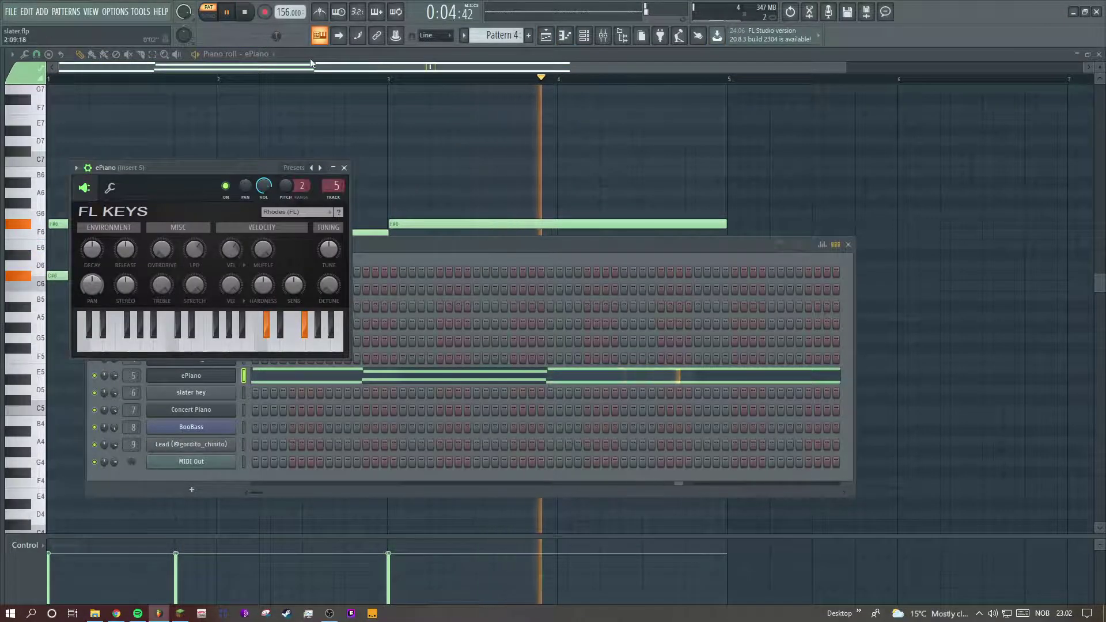
pyautogui.click(298, 72)
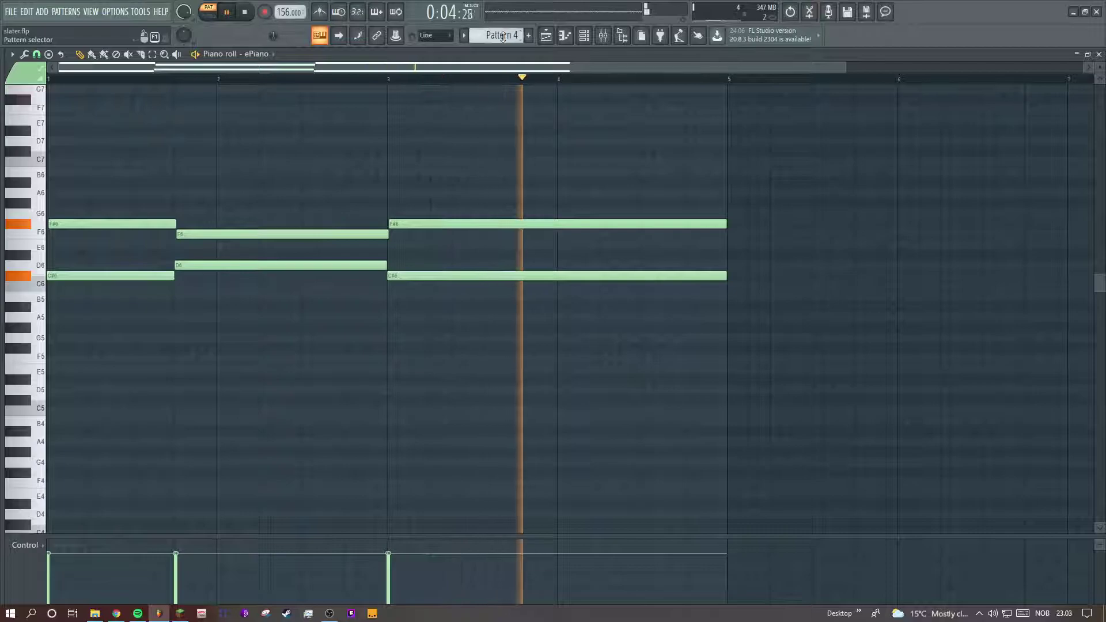
# Step: Switch to Pattern 5 and play its slater hey notes in the piano roll
pyautogui.scroll(-1, 498, 34)
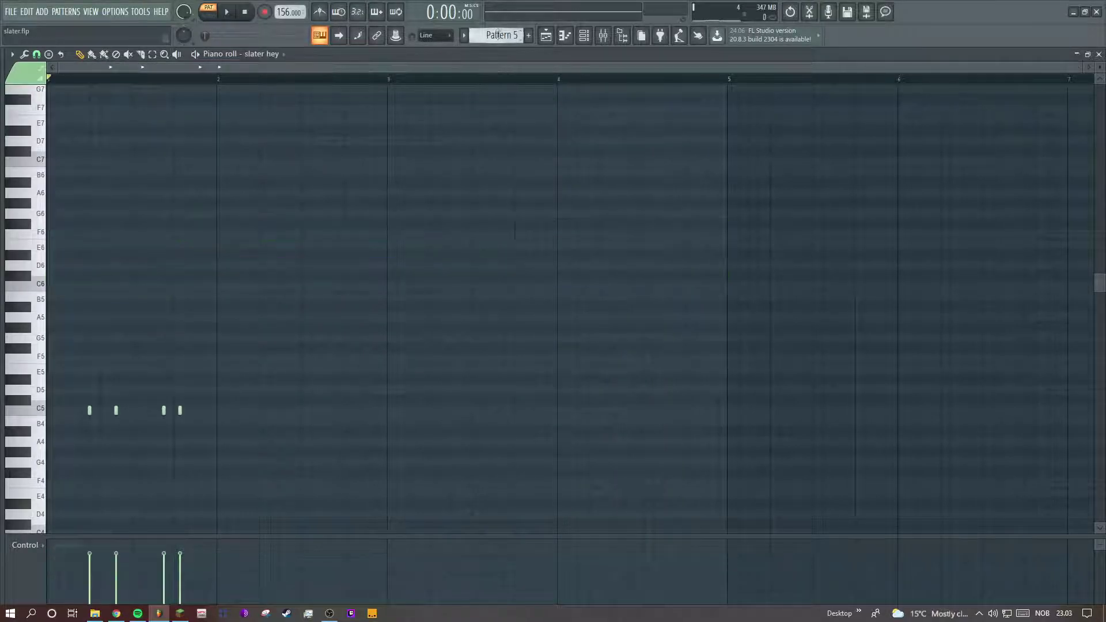
pyautogui.press('space')
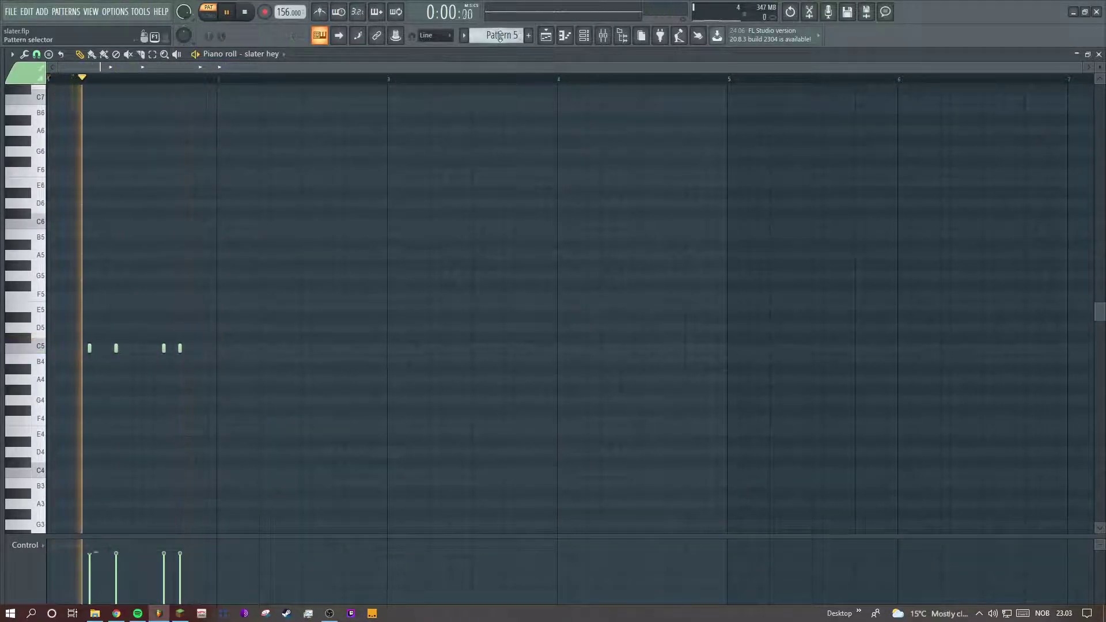
# Step: Play Pattern 6 in the piano roll, inspect its Concert Piano channel, and check mixer Insert 7 for effects
pyautogui.scroll(-1, 498, 34)
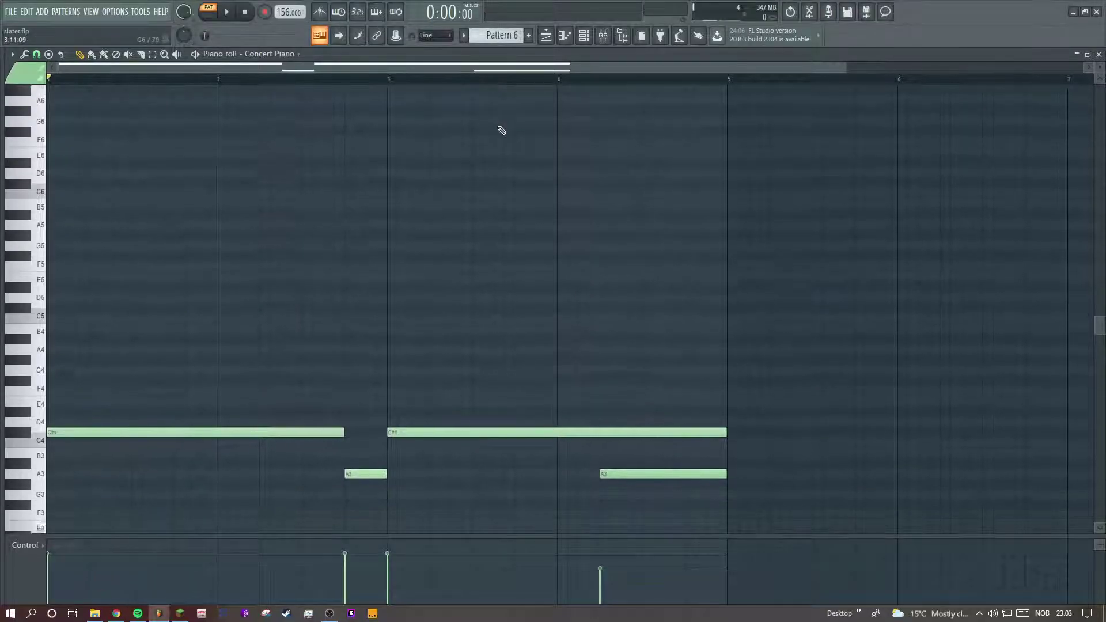
pyautogui.click(583, 35)
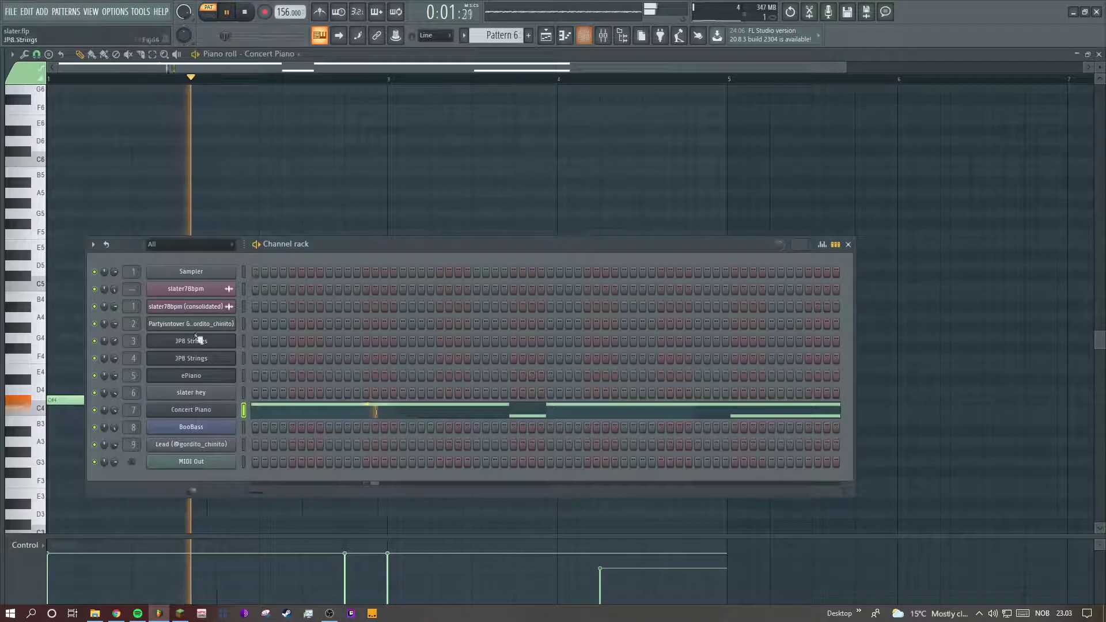
pyautogui.click(224, 405)
pyautogui.click(374, 68)
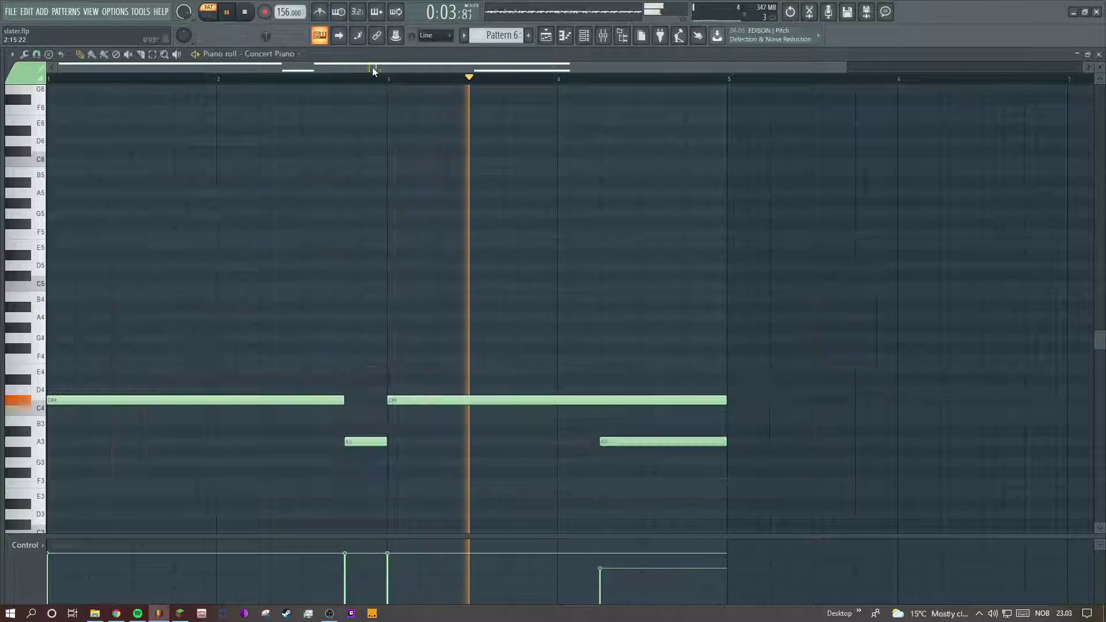
pyautogui.scroll(-2, 414, 131)
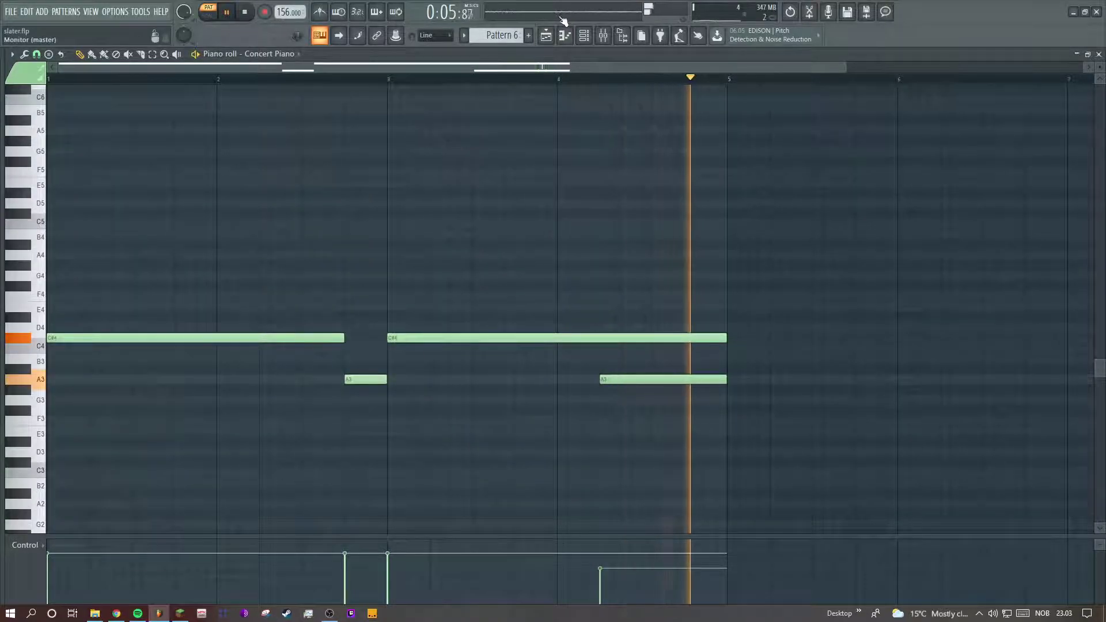
pyautogui.click(602, 36)
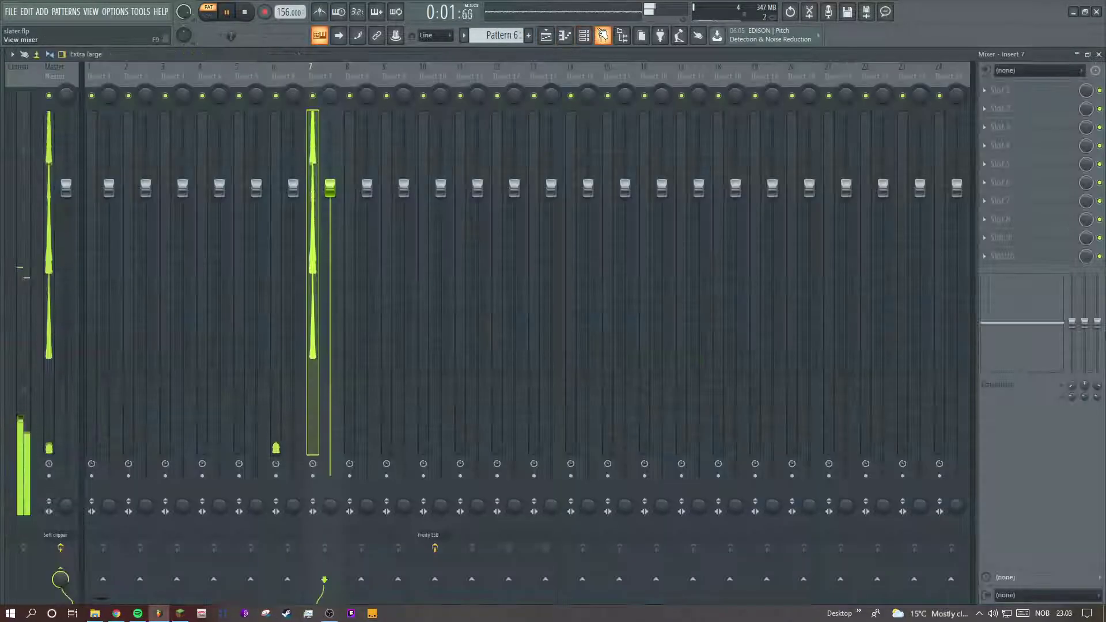
pyautogui.click(602, 36)
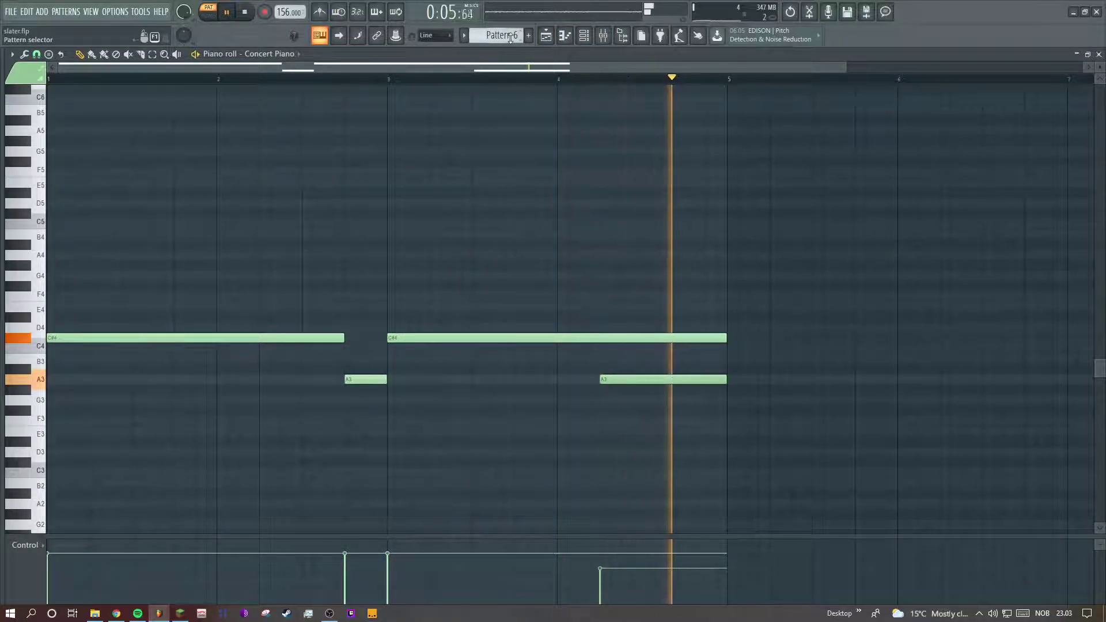
# Step: Switch to Pattern 7, play its notes in the piano roll, and inspect the BooBass instrument from the channel rack
pyautogui.scroll(-1, 497, 36)
pyautogui.scroll(1, 547, 189)
pyautogui.press('space')
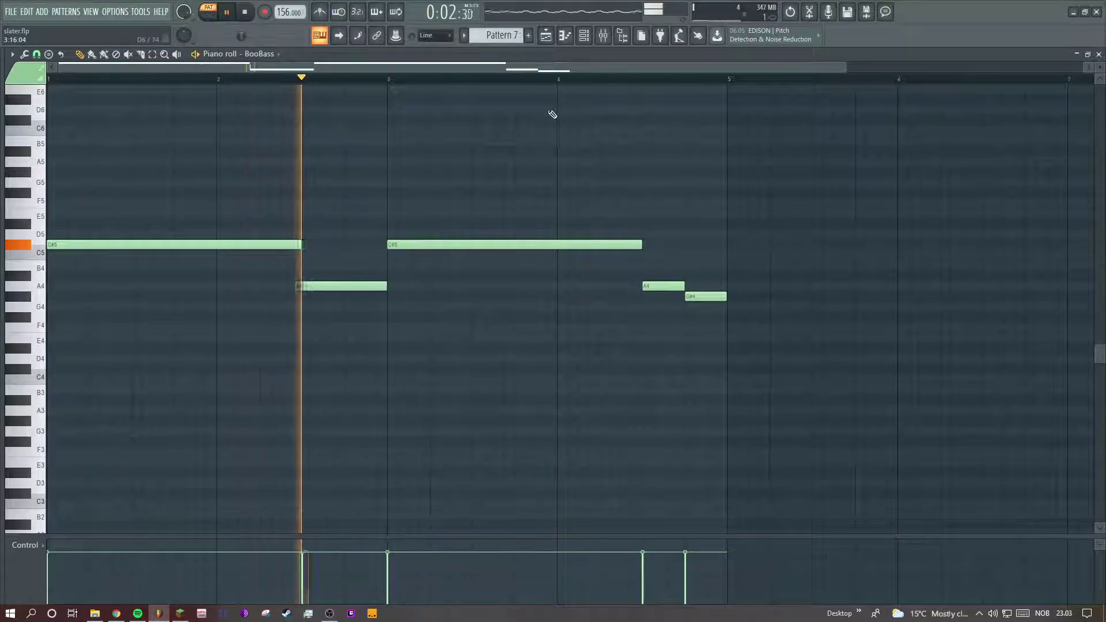
pyautogui.press('F6')
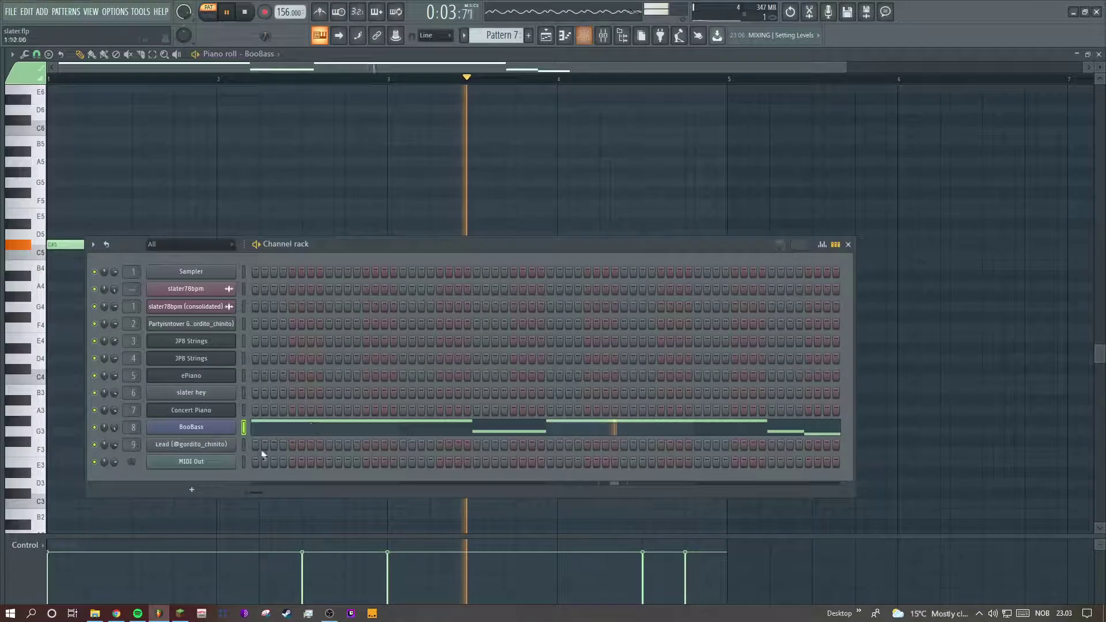
pyautogui.click(229, 425)
pyautogui.click(427, 64)
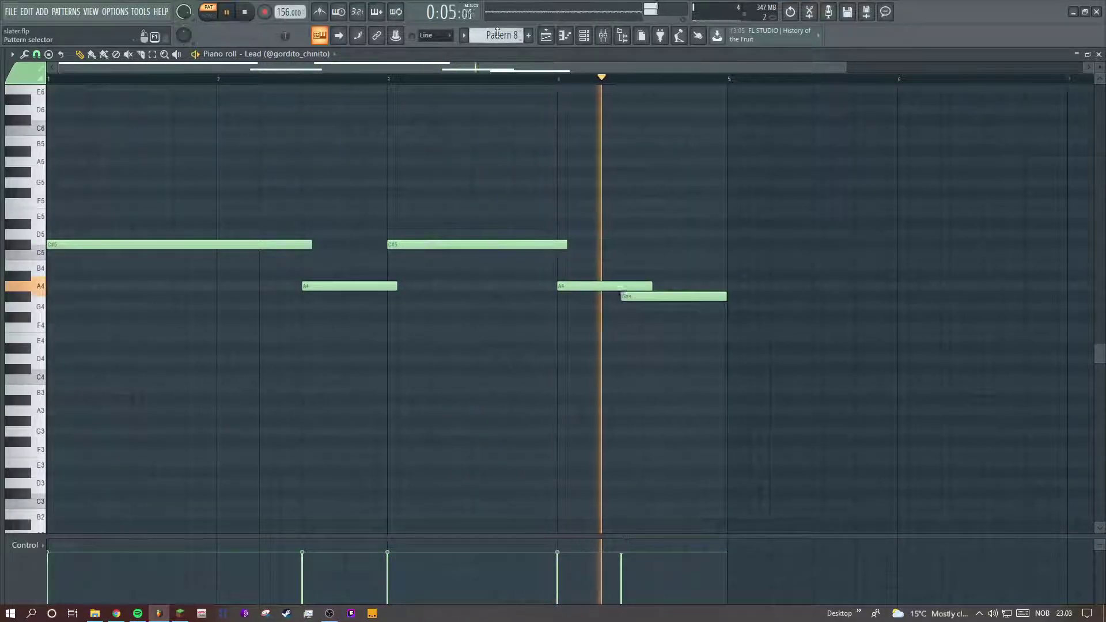
pyautogui.press('space')
# Step: Switch to Pattern 9 and play its two short JP8 Strings notes in the piano roll
pyautogui.scroll(-1, 497, 33)
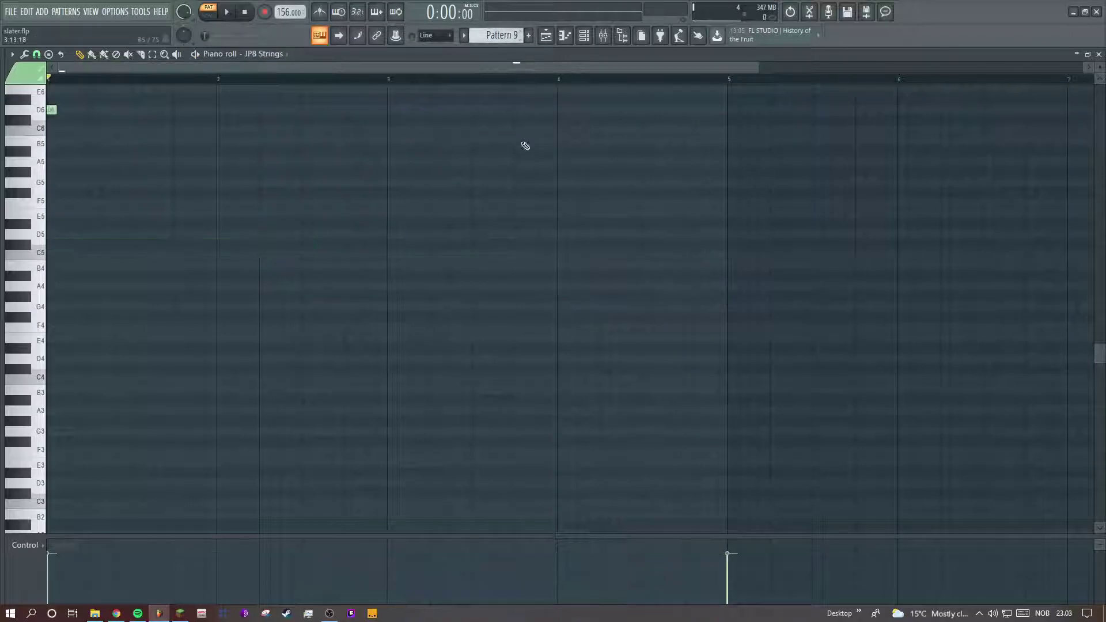
pyautogui.scroll(5, 525, 143)
pyautogui.press('space')
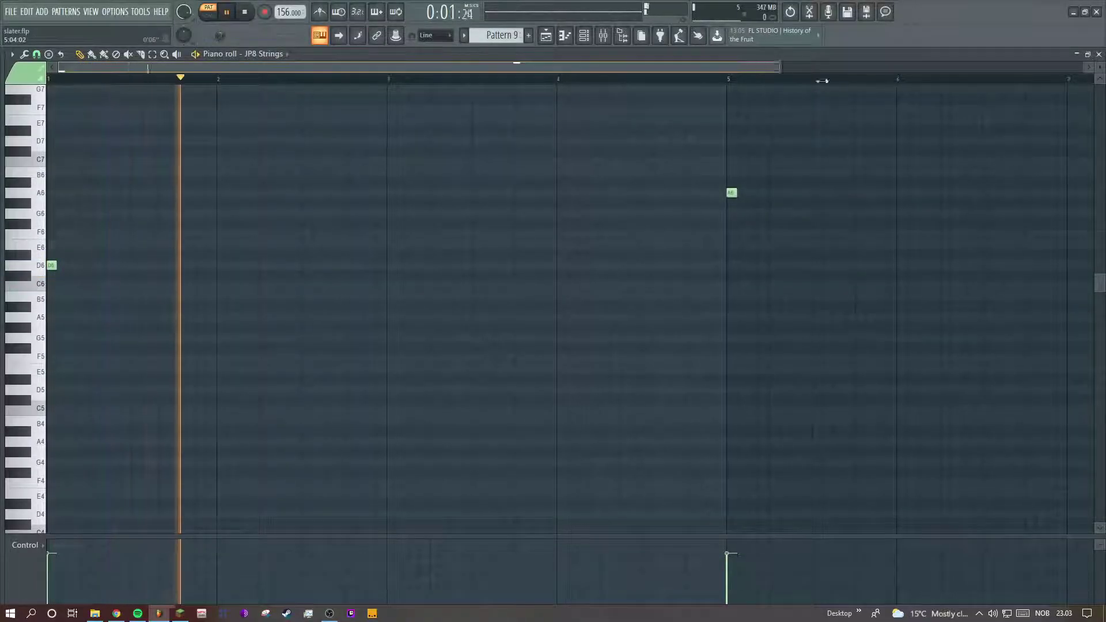
pyautogui.moveTo(780, 72); pyautogui.dragTo(1046, 71)
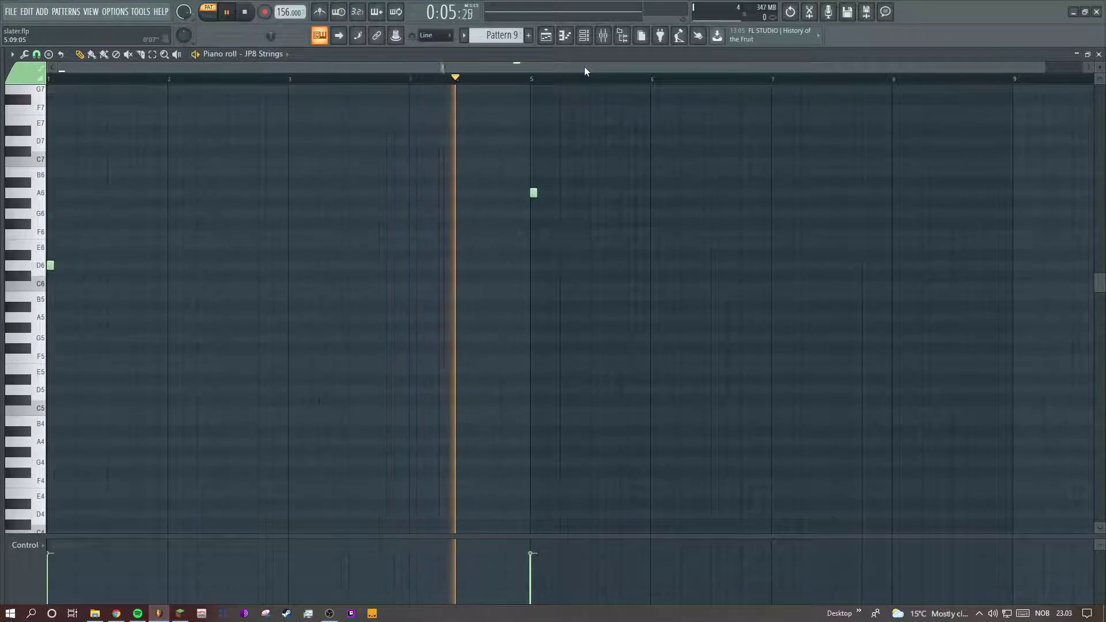
pyautogui.press('space')
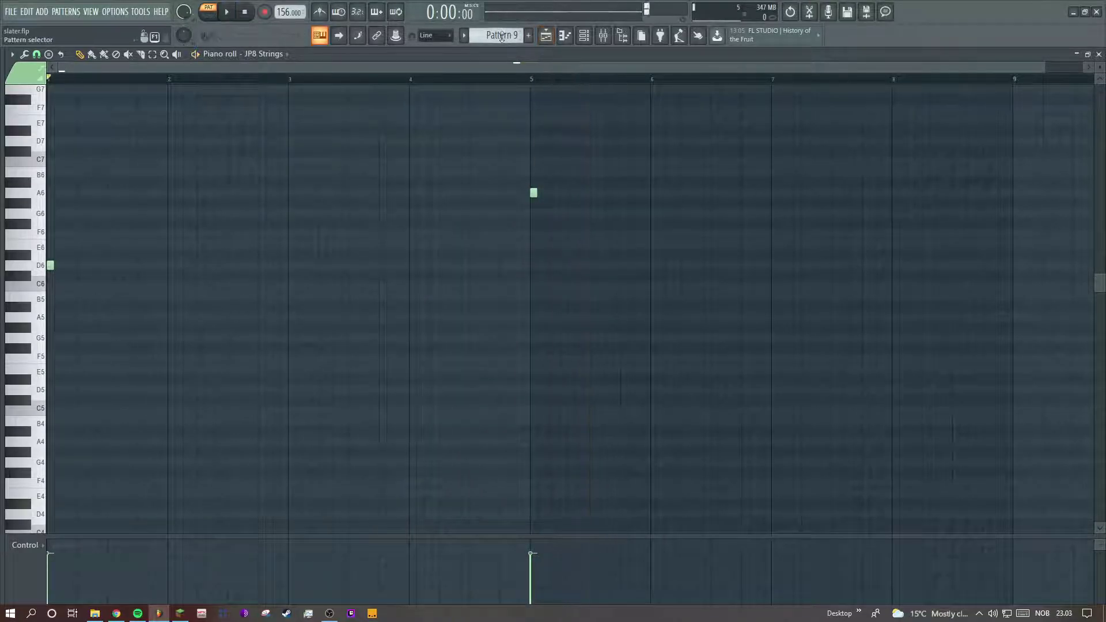
# Step: Switch to Pattern 10 and play its short JP8 Strings melody notes in the piano roll
pyautogui.scroll(-3, 575, 251)
pyautogui.press('space')
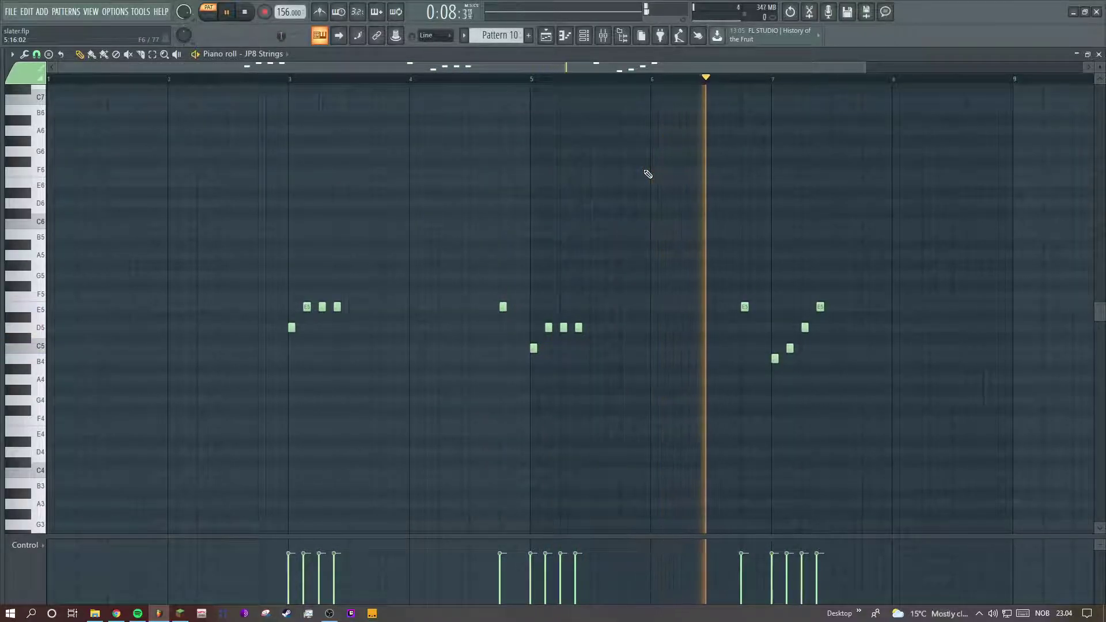
pyautogui.press('space')
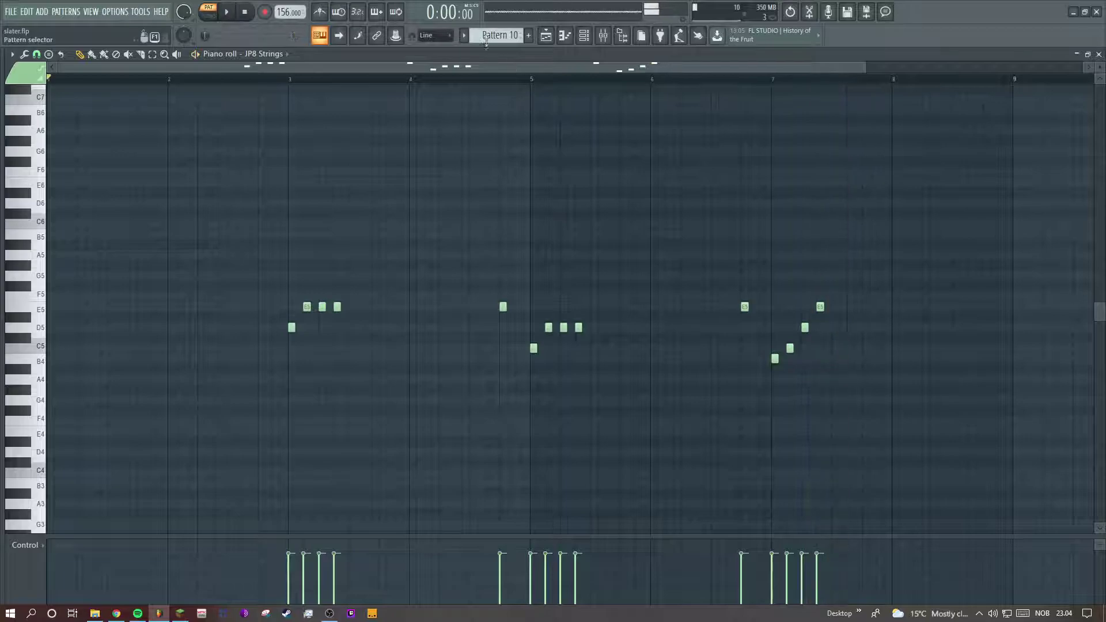
# Step: Switch to Pattern 11 and play its two long JP8 Strings notes, D5 and A4, in the piano roll
pyautogui.scroll(-1, 486, 44)
pyautogui.scroll(-3, 601, 270)
pyautogui.press('space')
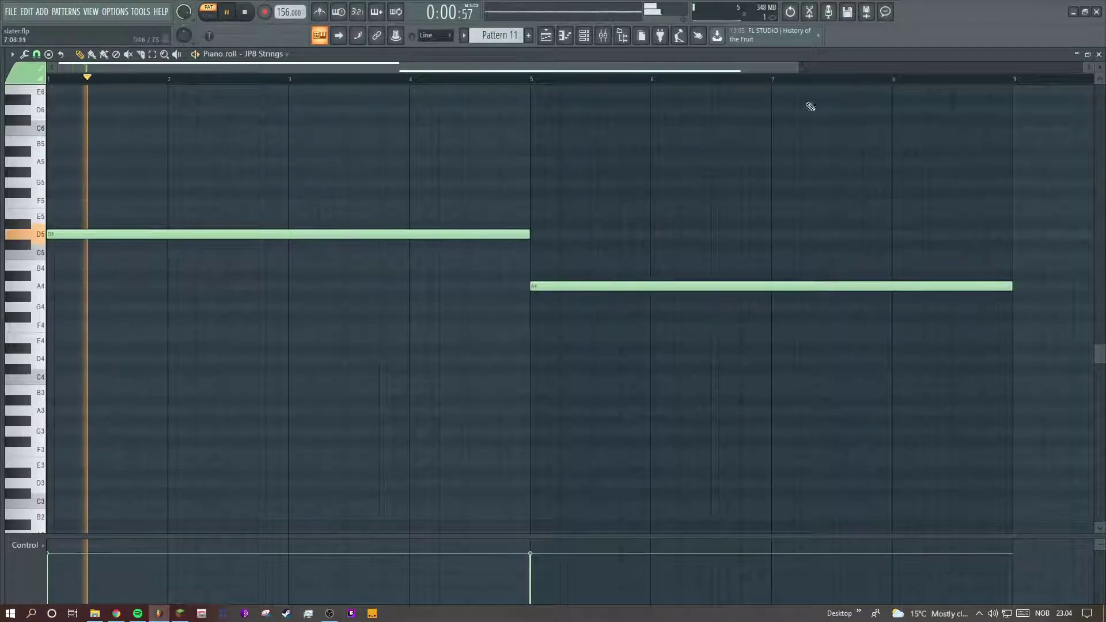
pyautogui.scroll(-1, 879, 98)
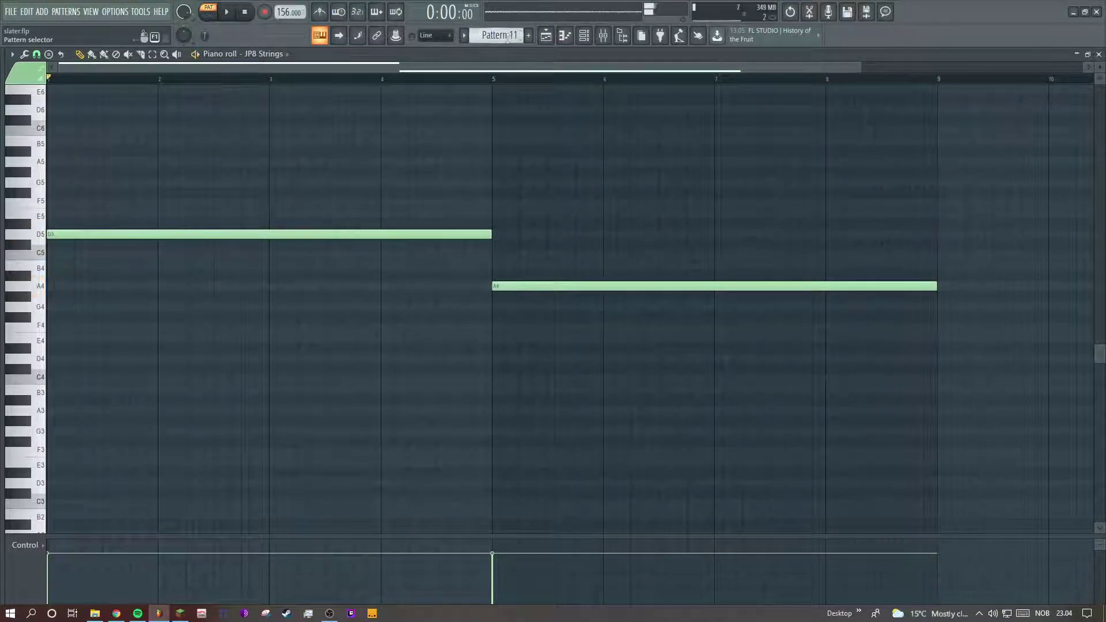
# Step: Switch to Pattern 12 and open the settings of its MIDI Out channel from the channel rack
pyautogui.scroll(-1, 500, 35)
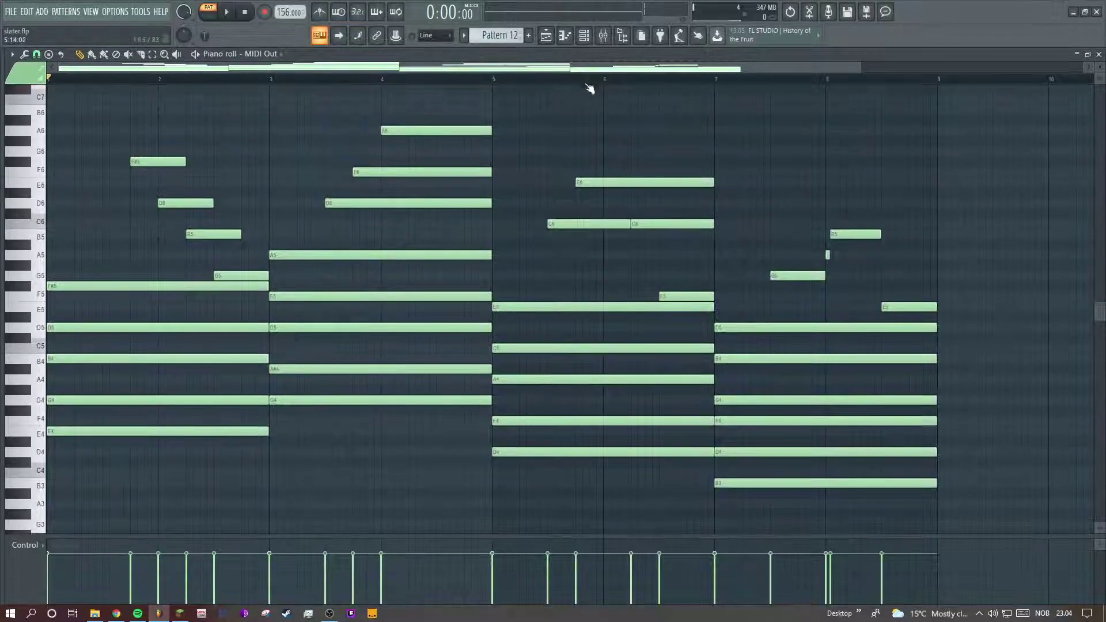
pyautogui.click(583, 36)
pyautogui.click(224, 456)
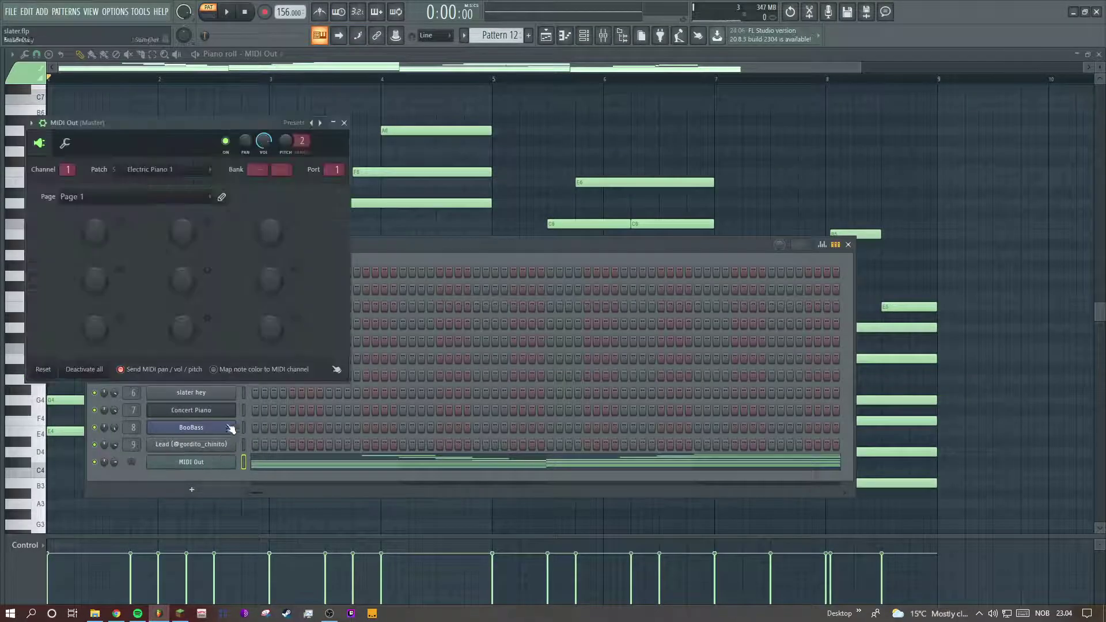
# Step: Open the Fruity LSD effect on mixer Insert 10 to show its sound set and patch list
pyautogui.click(604, 37)
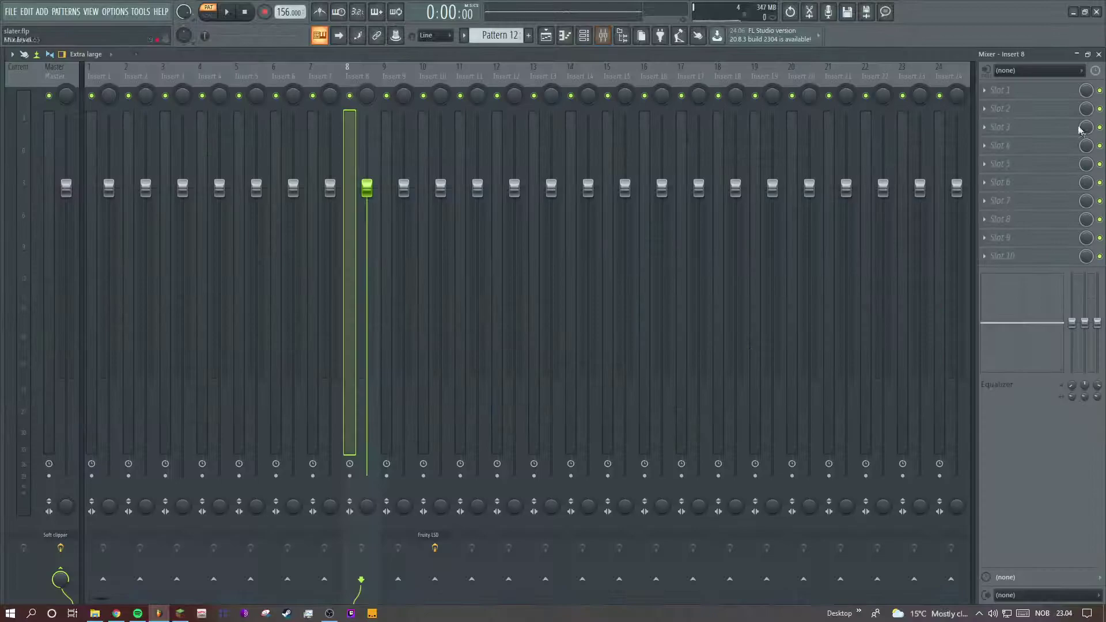
pyautogui.click(434, 70)
pyautogui.click(1034, 93)
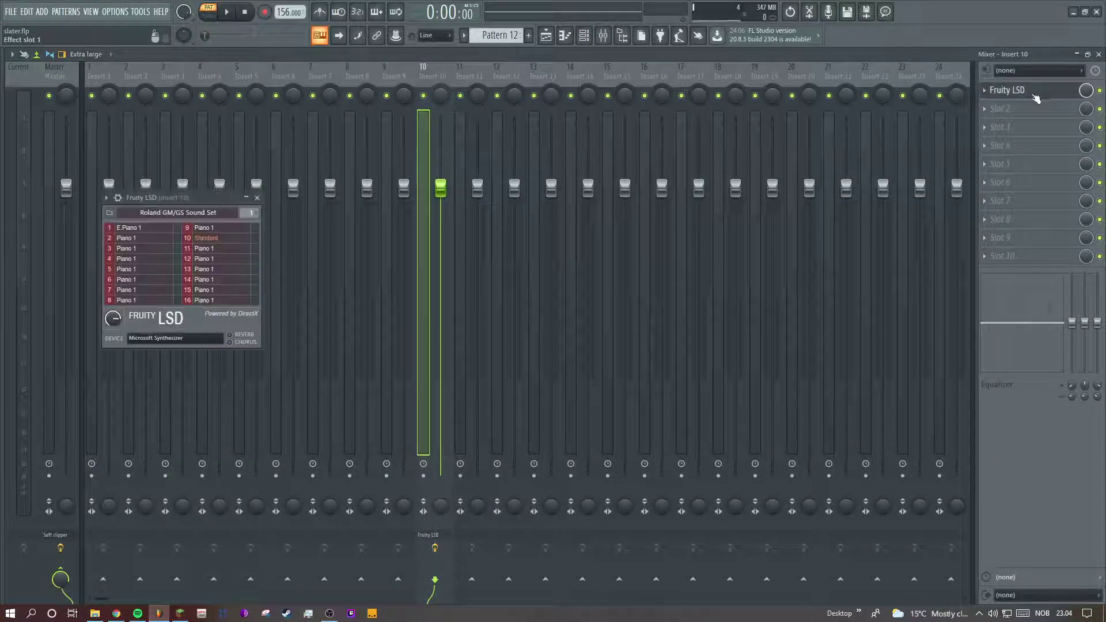
# Step: Play Pattern 12's MIDI Out notes in the piano roll and adjust the B5 note near bar 8 to meet its neighbouring notes
pyautogui.click(567, 40)
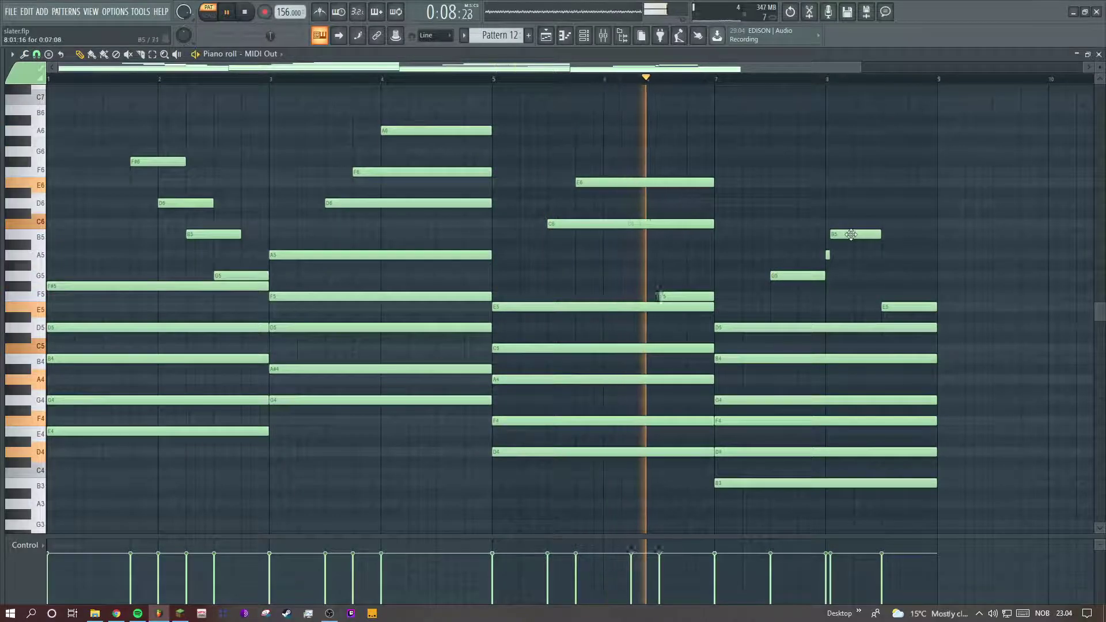
pyautogui.moveTo(852, 235); pyautogui.dragTo(849, 236)
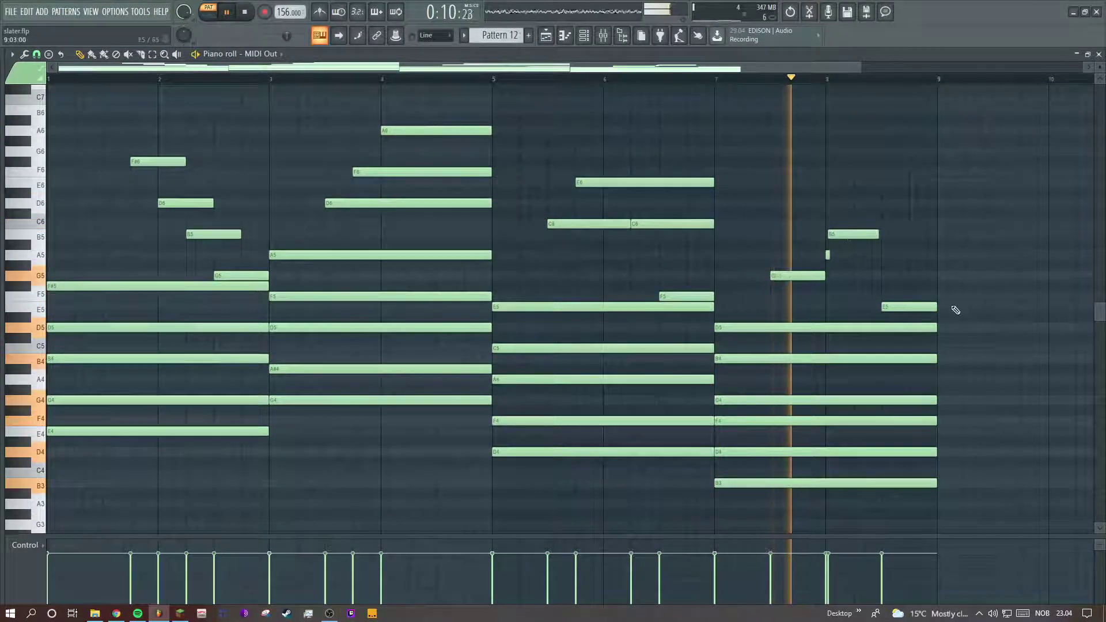
pyautogui.click(45, 57)
pyautogui.click(44, 69)
pyautogui.moveTo(854, 219); pyautogui.dragTo(914, 302)
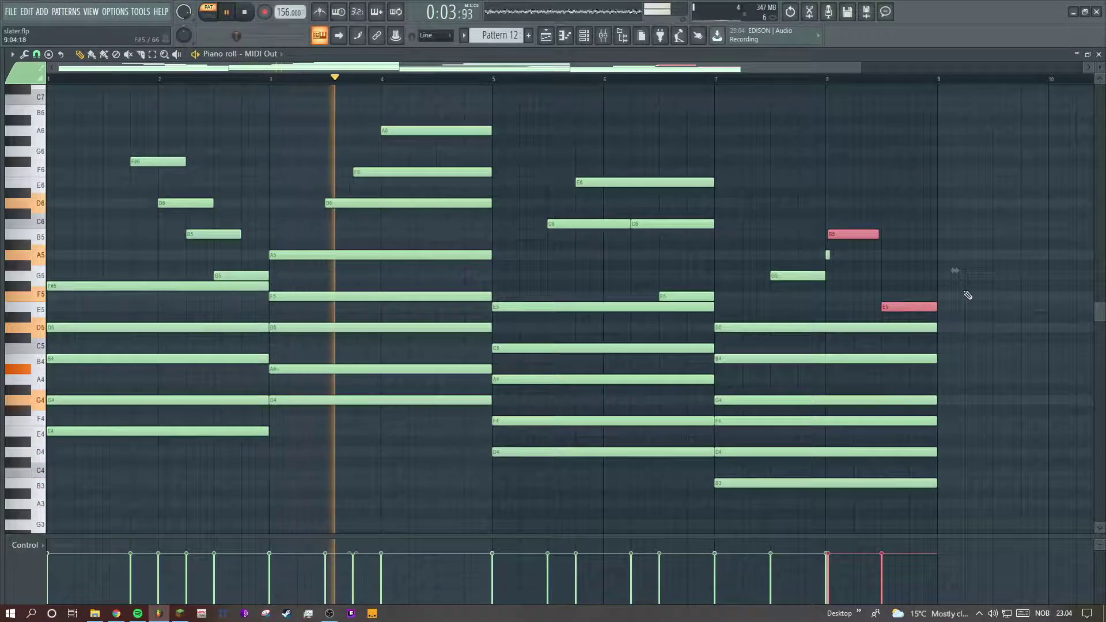
pyautogui.keyDown('ctrl'); pyautogui.click(1012, 205); pyautogui.keyUp('ctrl')
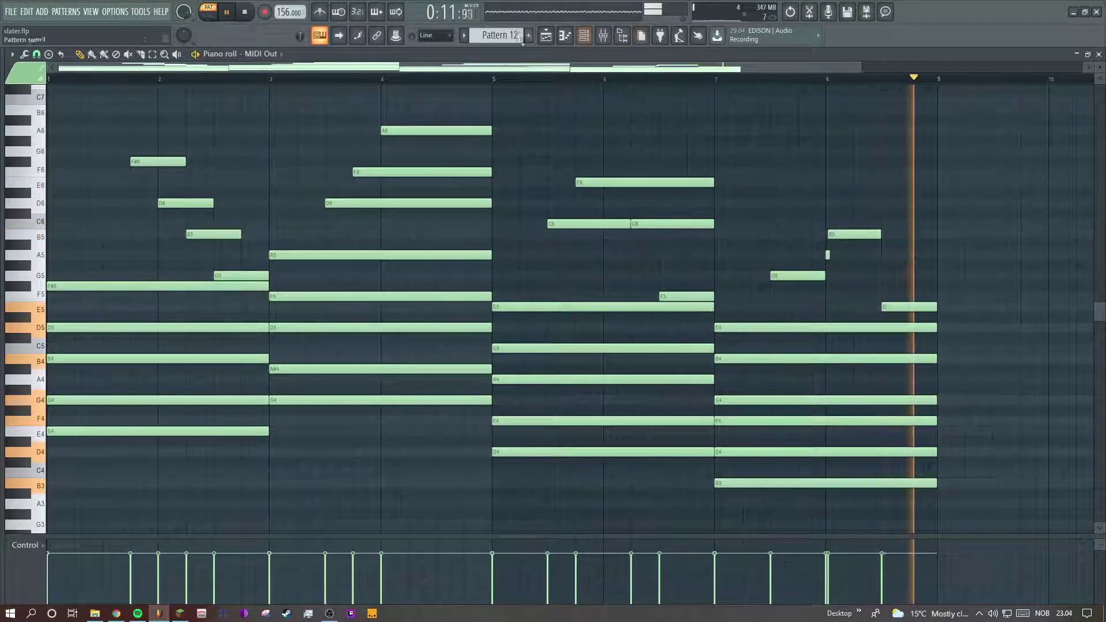
# Step: Switch to Pattern 13 and play its short Partyisntover Guitar notes in the piano roll
pyautogui.press('space')
pyautogui.scroll(-1, 518, 35)
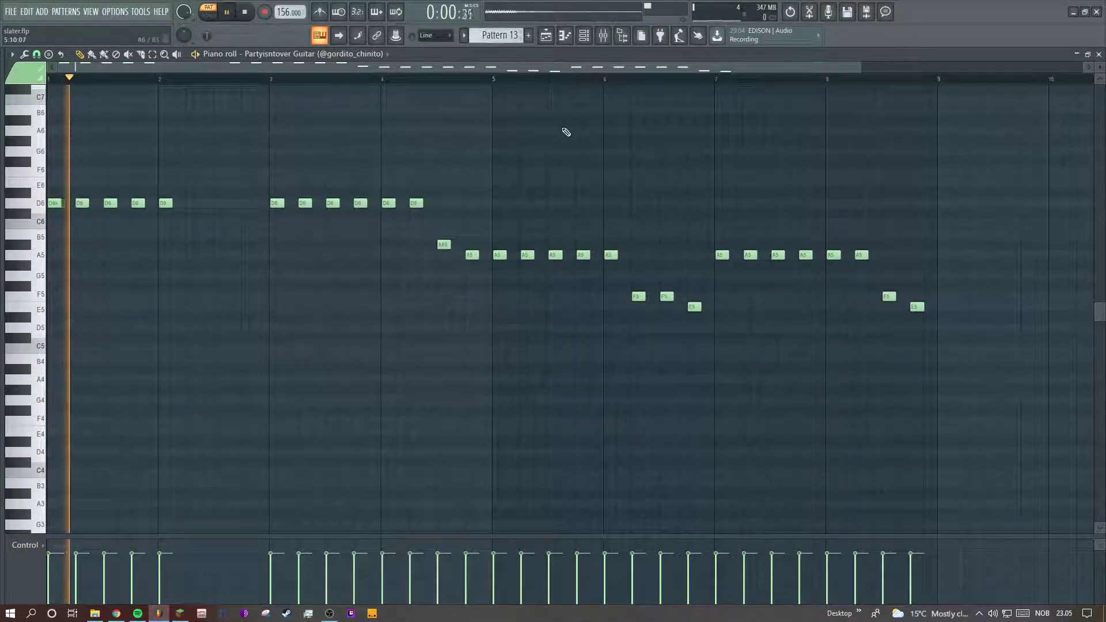
pyautogui.scroll(1, 634, 121)
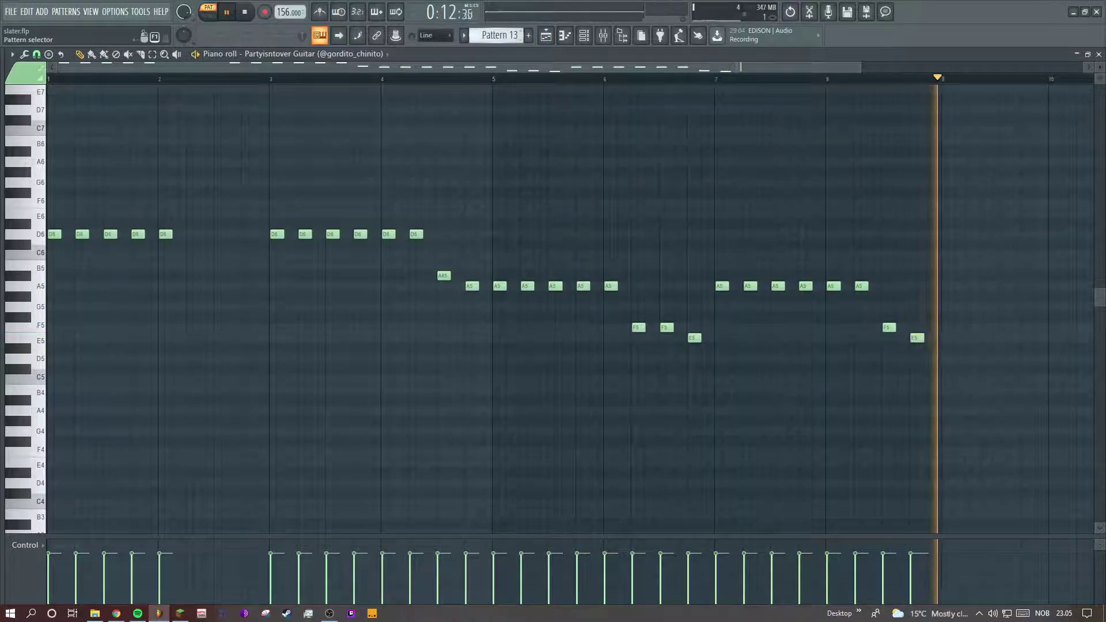
# Step: Go back to Pattern 1 and open the playlist arrangement
pyautogui.scroll(-11, 518, 36)
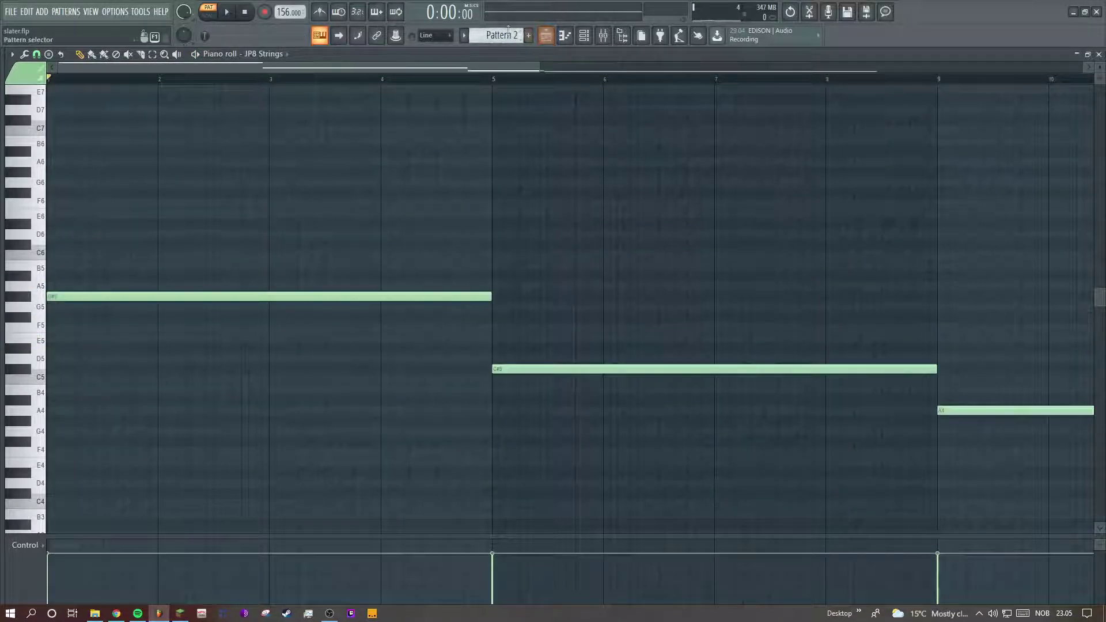
pyautogui.scroll(-1, 505, 32)
pyautogui.press('F5')
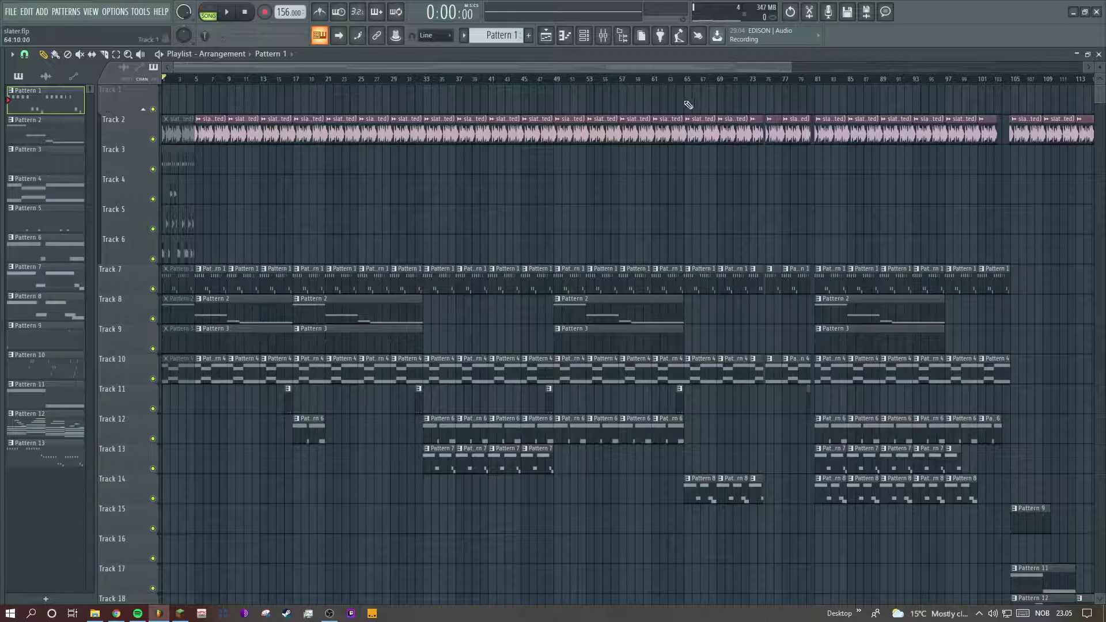
# Step: Examine the full arrangement across Tracks 2 to 19, and check the audio clips and patterns in the picker
pyautogui.moveTo(789, 69); pyautogui.dragTo(1098, 108)
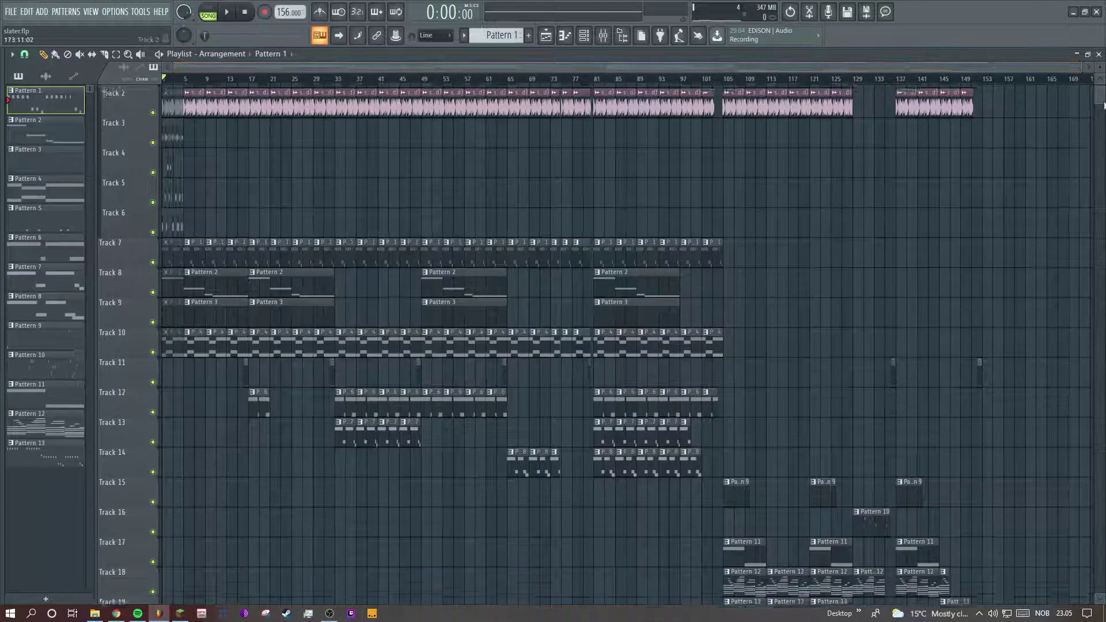
pyautogui.scroll(-4, 1099, 66)
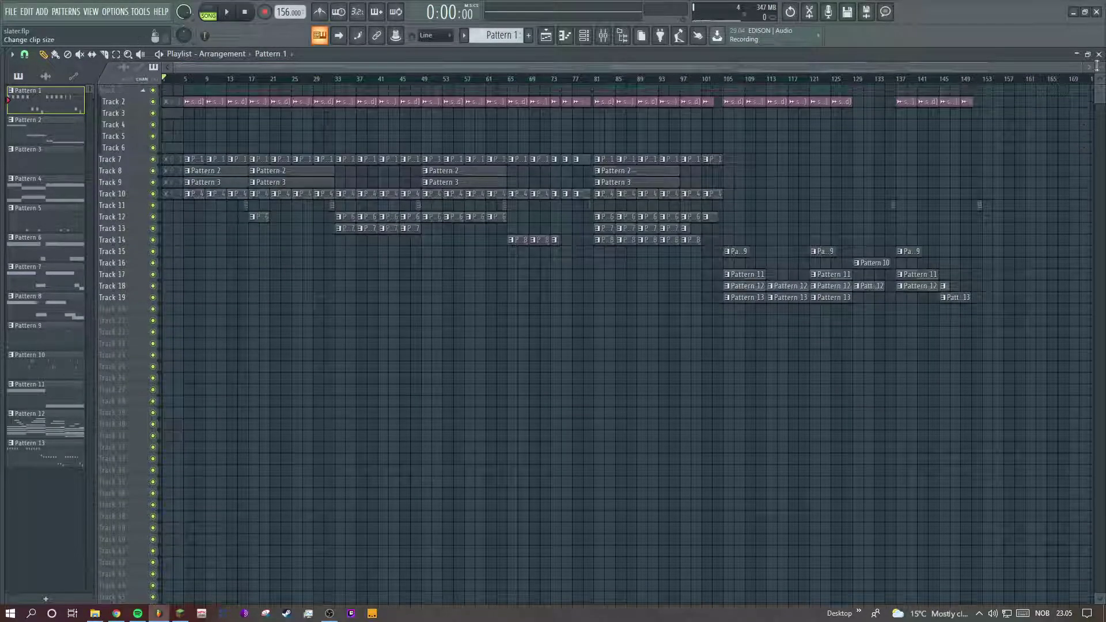
pyautogui.scroll(2, 1098, 66)
pyautogui.click(46, 76)
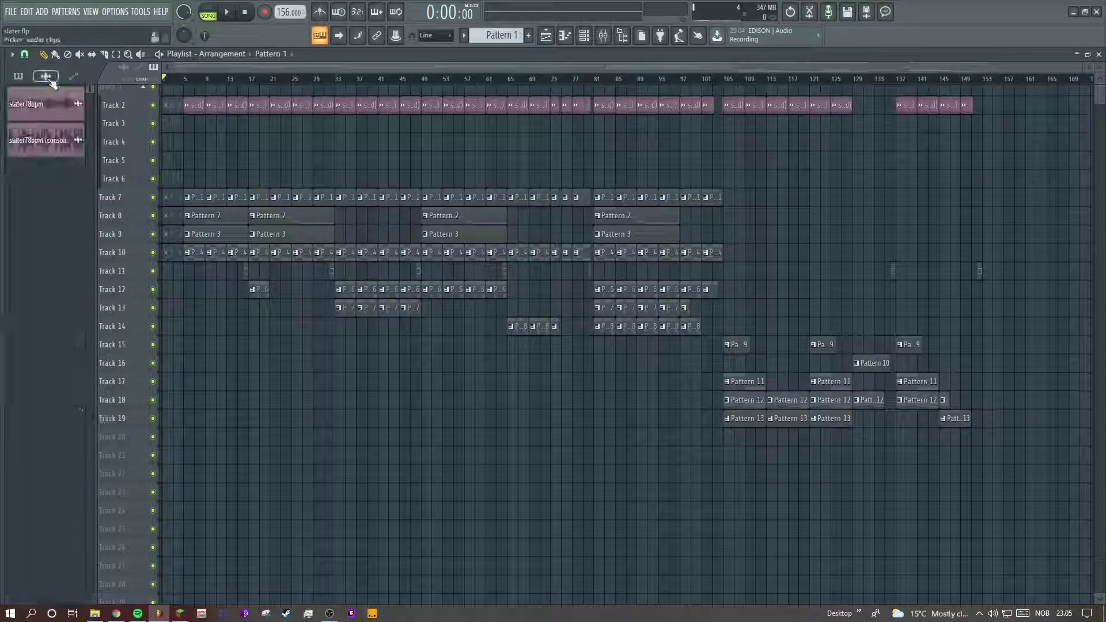
pyautogui.click(19, 76)
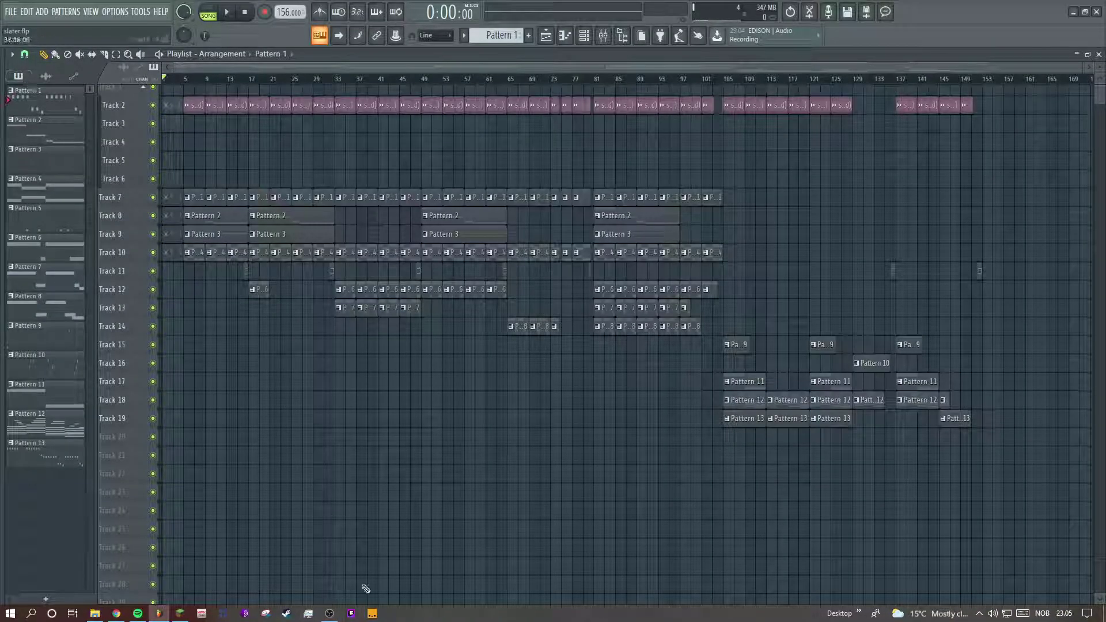